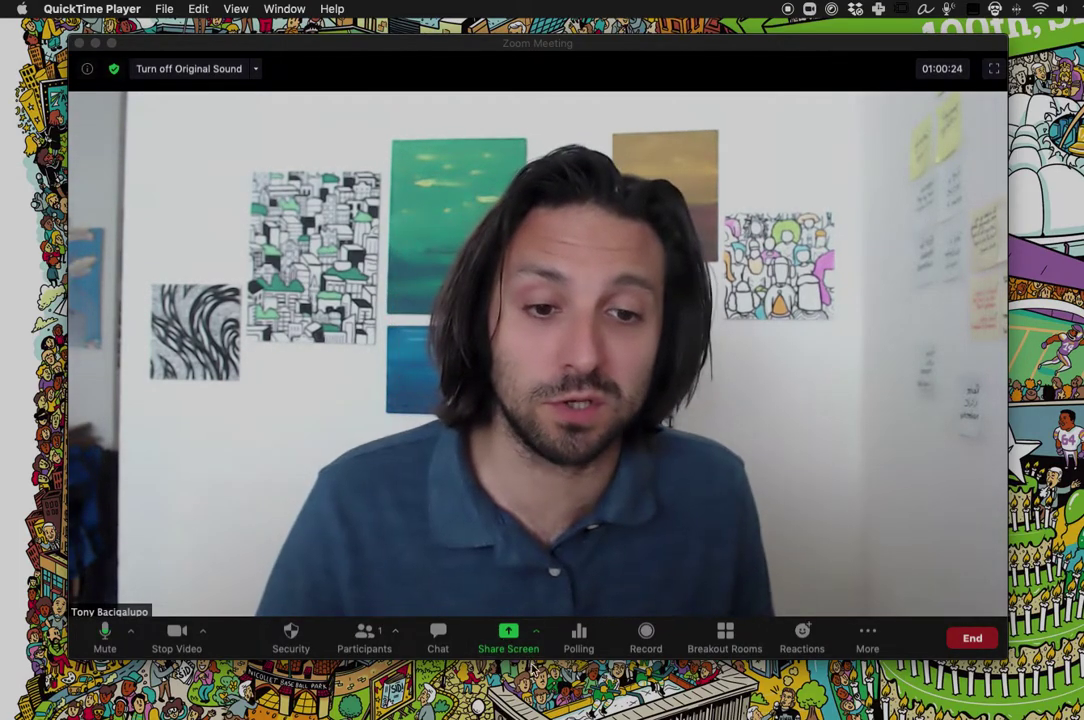
Choose Slides as Virtual Background from the Advanced screen-sharing options
click(512, 634)
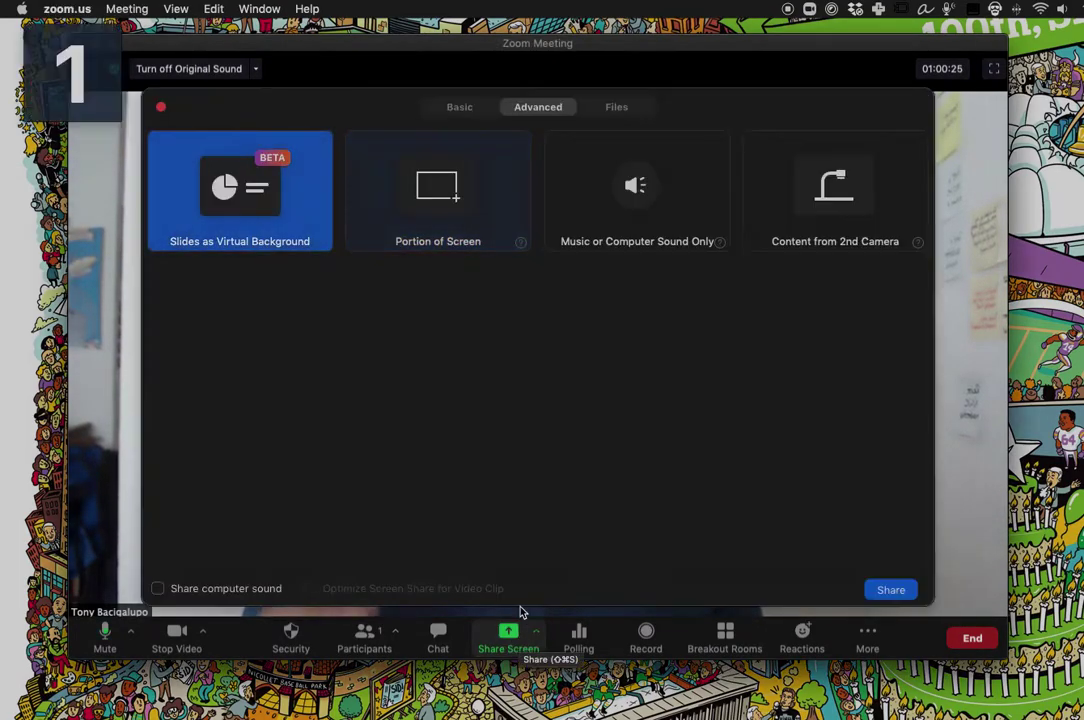
click(457, 106)
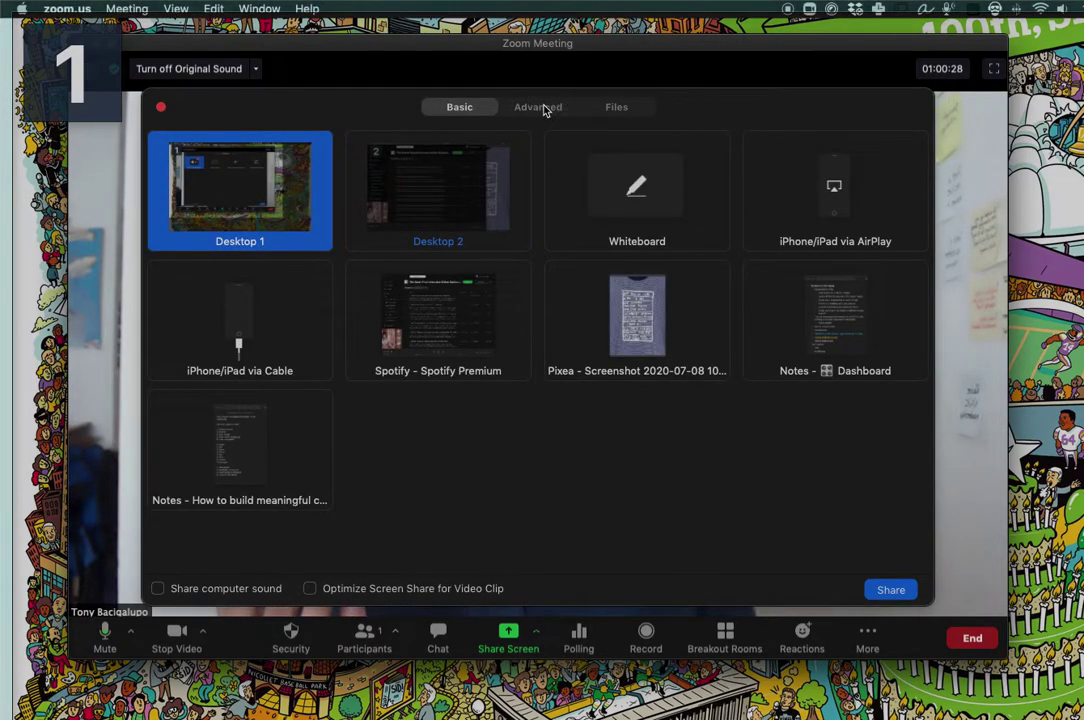
click(545, 108)
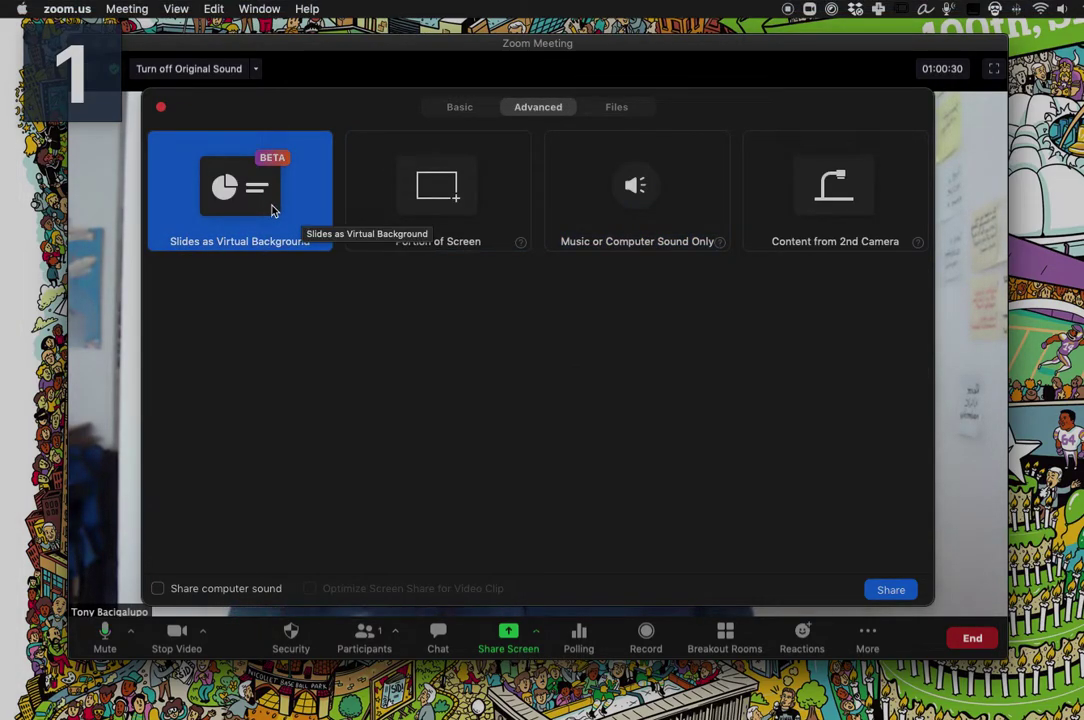
click(885, 589)
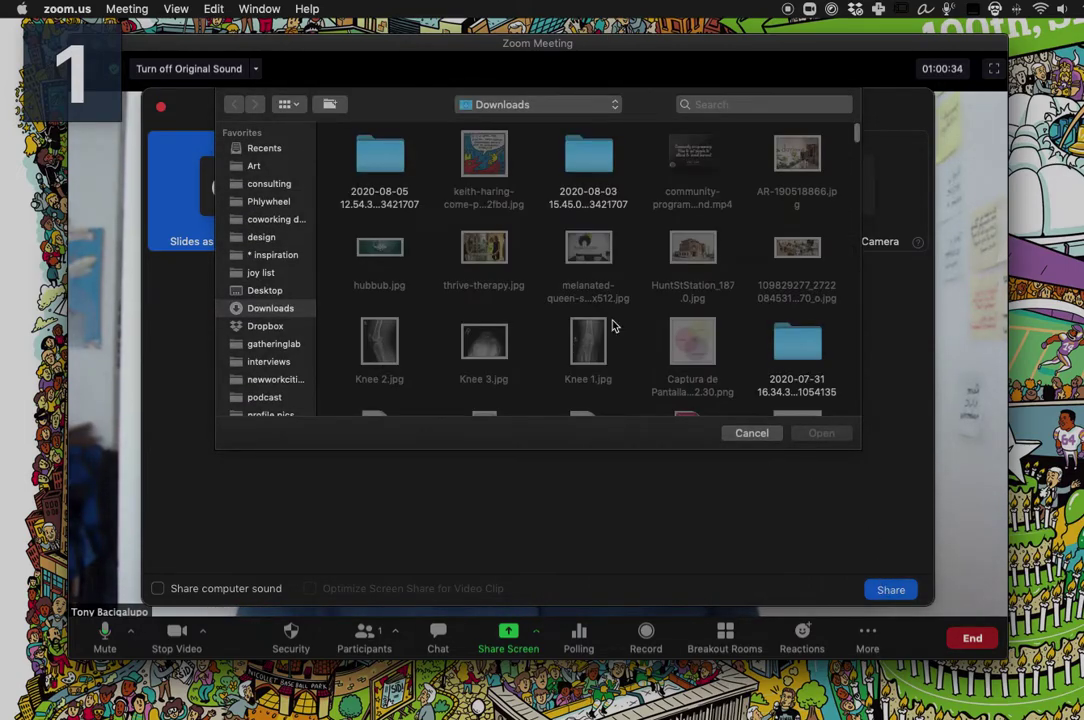
Open the member-programming-overwhelm presentation from the Recents list
click(265, 150)
click(366, 226)
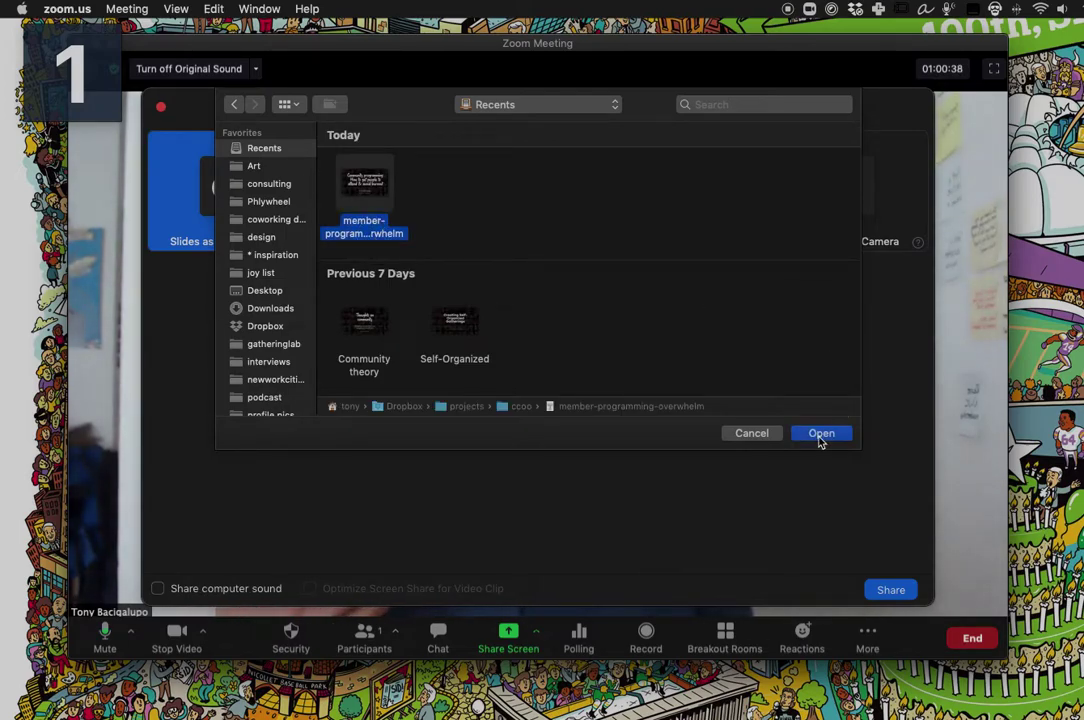
click(820, 437)
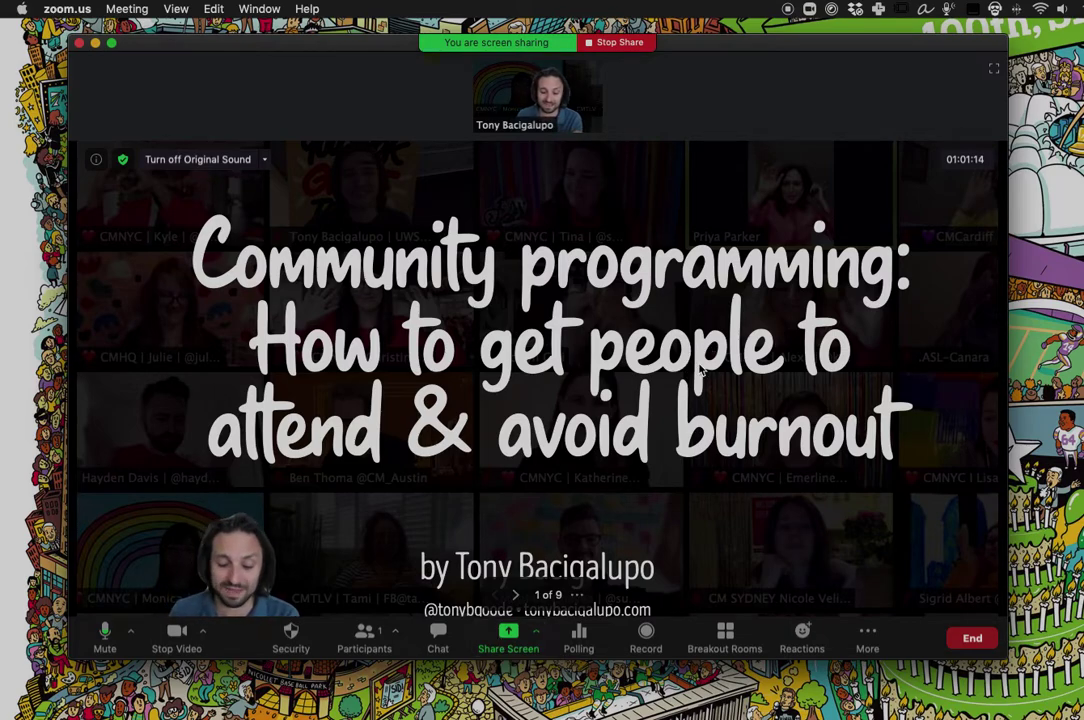
Shrink the presenter's video and tuck it into the lower-left corner so the slide title shows
drag(260, 583, 223, 588)
drag(341, 508, 476, 328)
drag(401, 540, 161, 523)
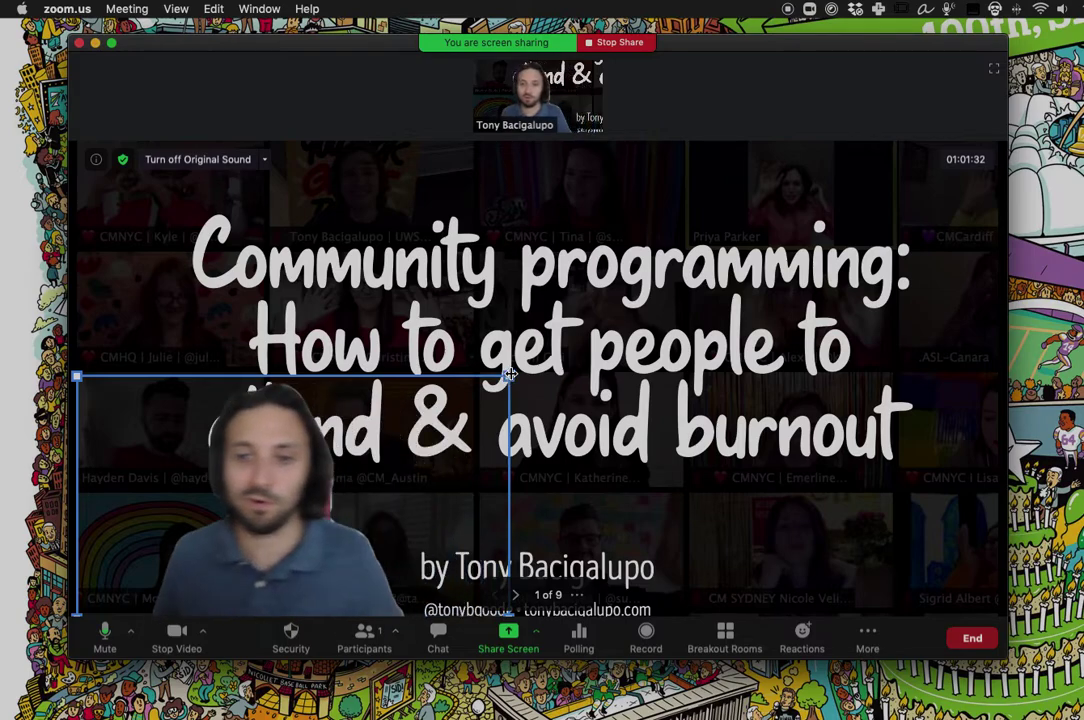
drag(510, 374, 375, 423)
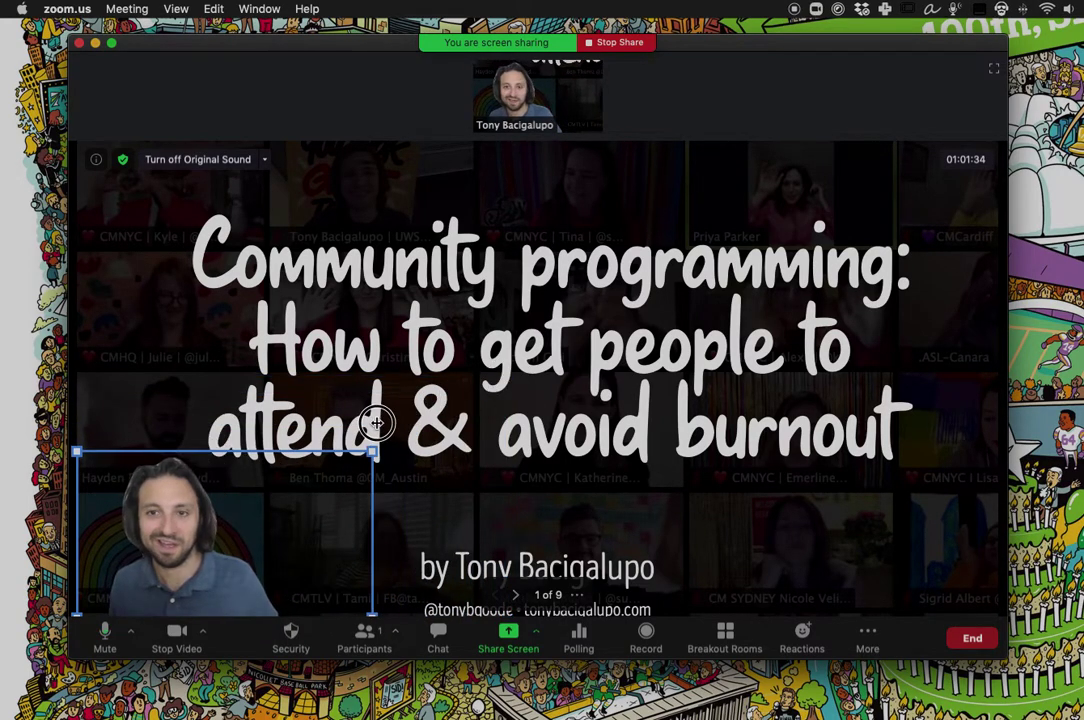
click(148, 563)
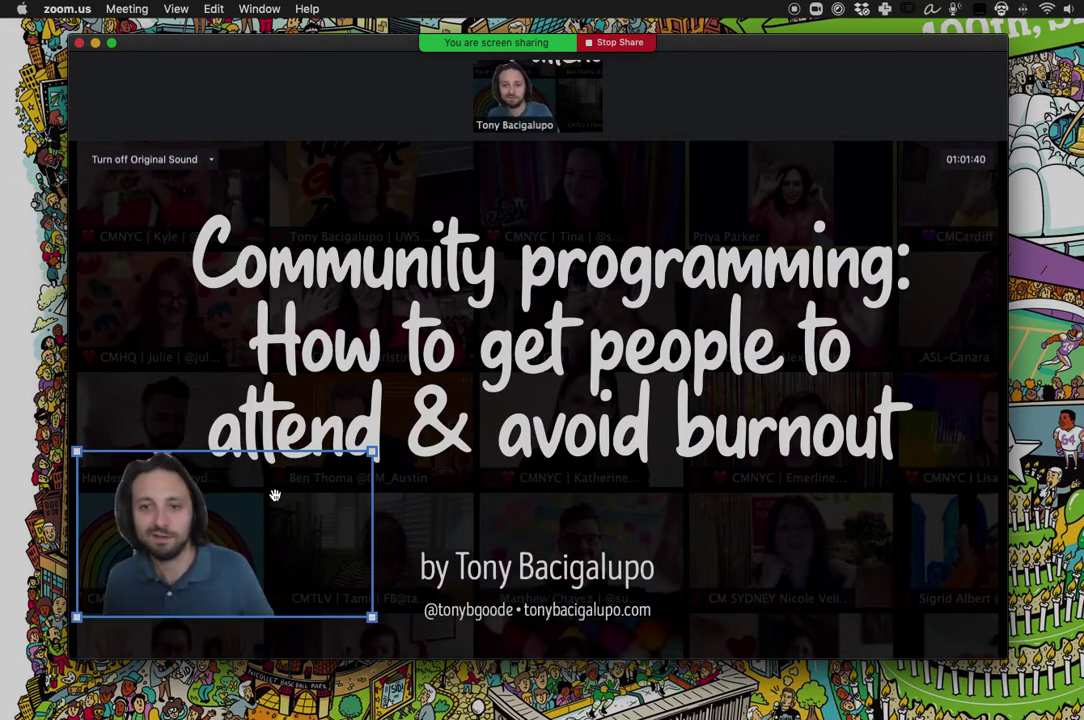
Step through the Challenge, Never fear and Solution #1 slides to slide 7 of 9, Solution #2
key(Right)
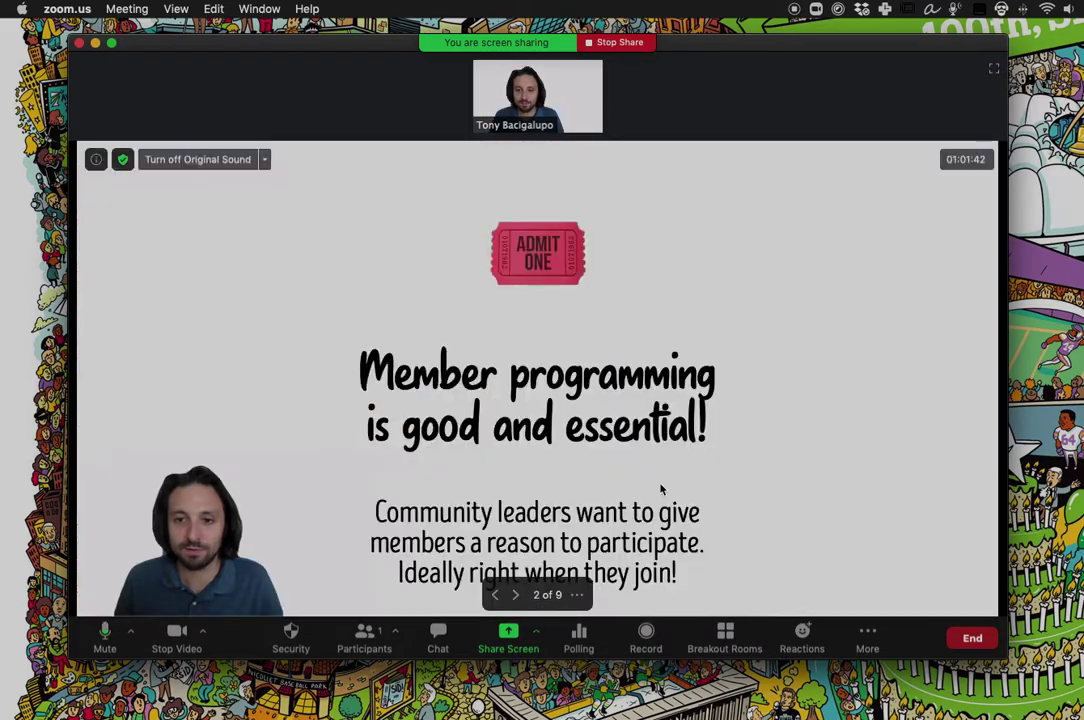
key(Right)
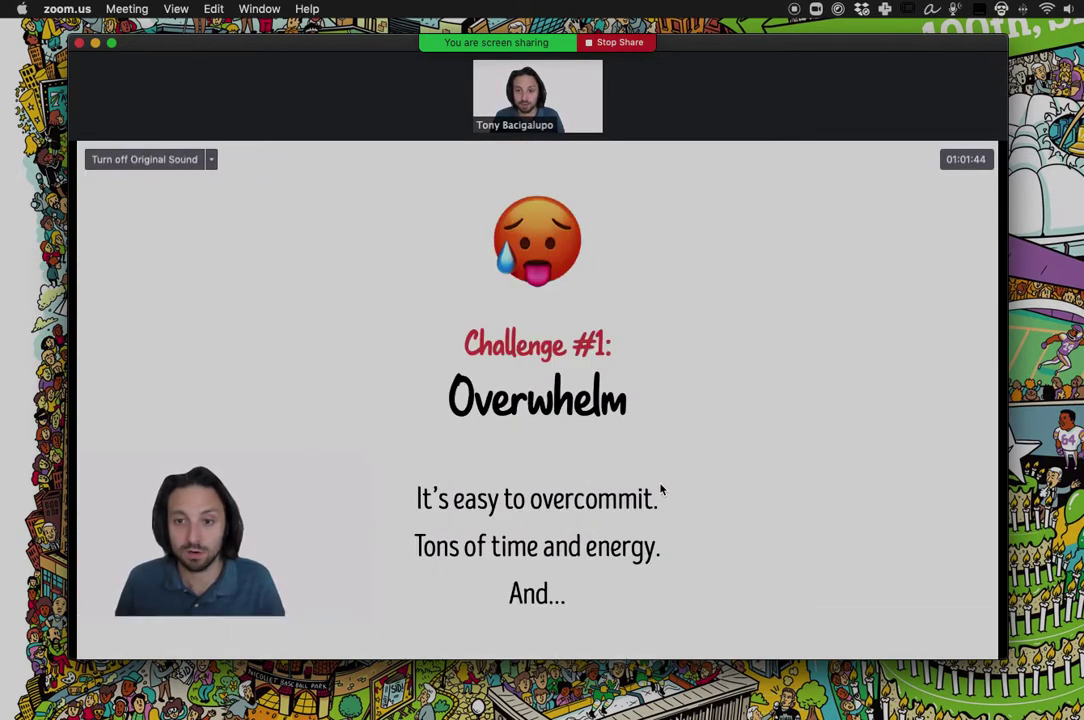
key(Right)
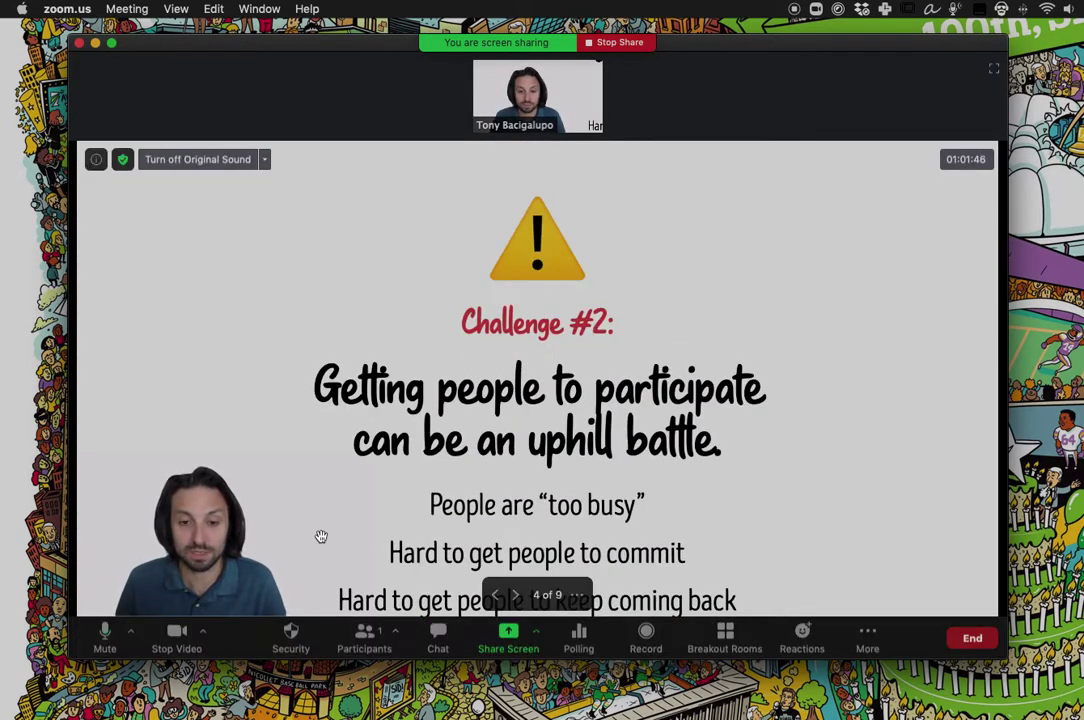
click(176, 581)
click(729, 456)
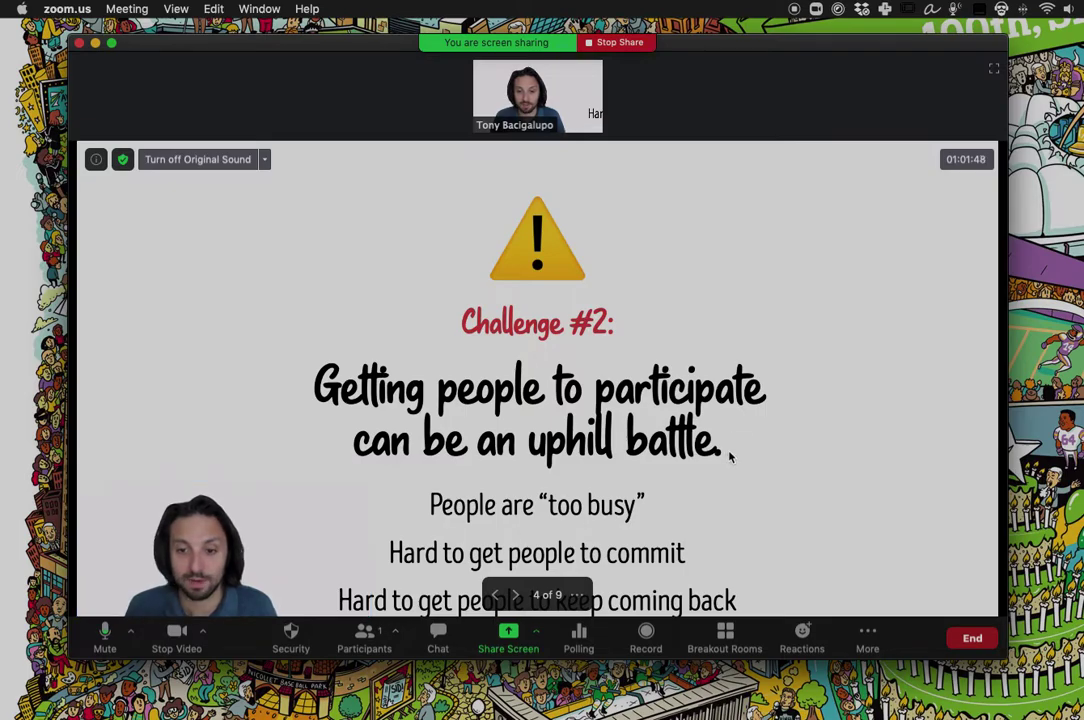
key(Right)
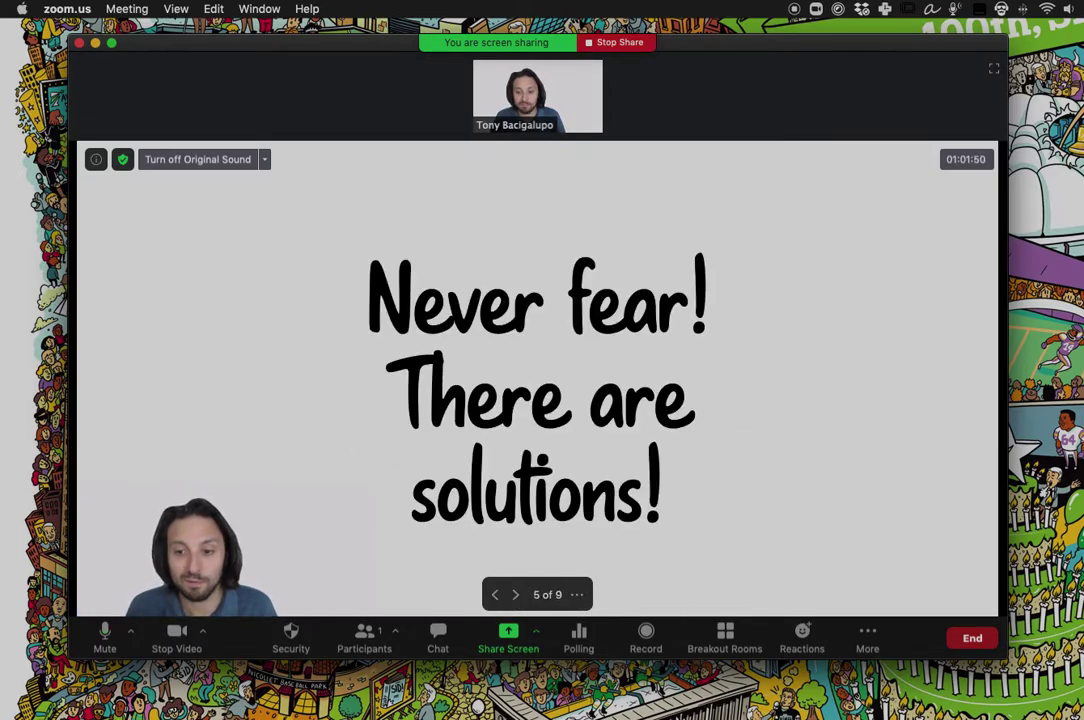
key(Right)
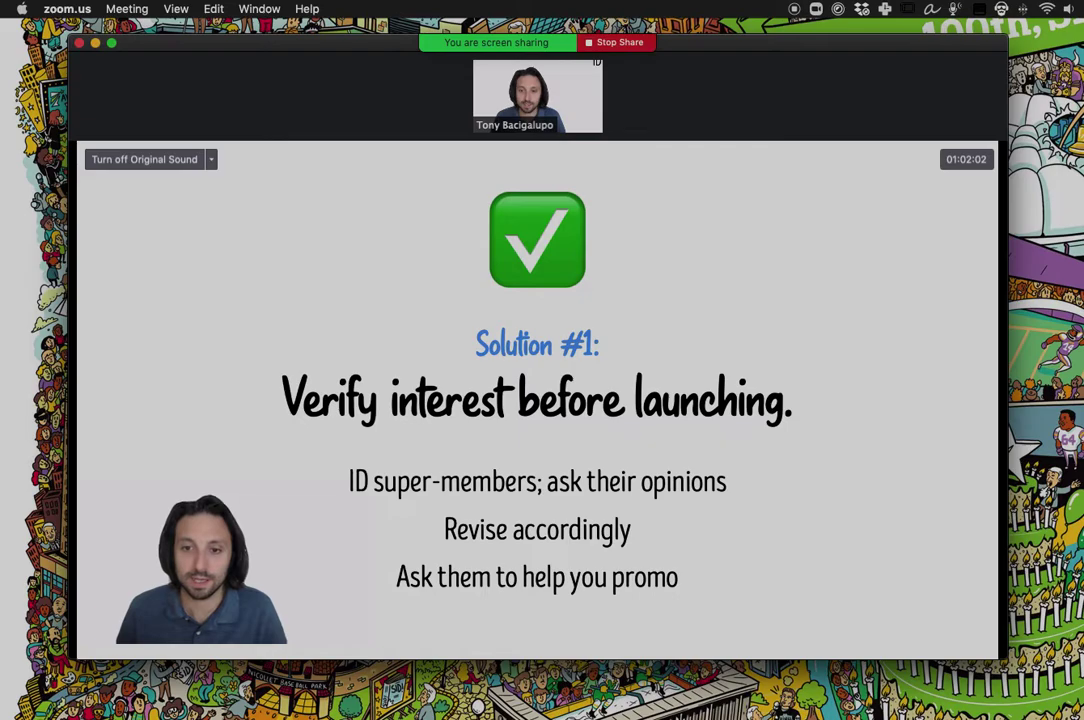
key(Right)
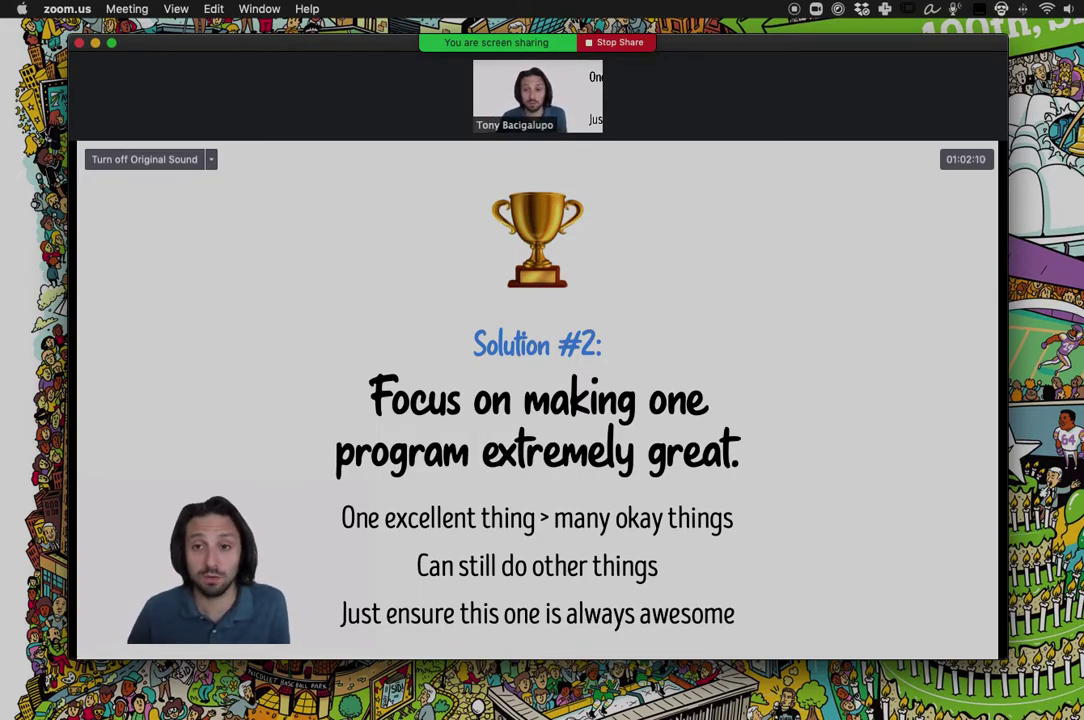
Enlarge the presenter's video over most of the slide, then shrink it back to a small lower-left box
mouse_move(432, 424)
click(222, 580)
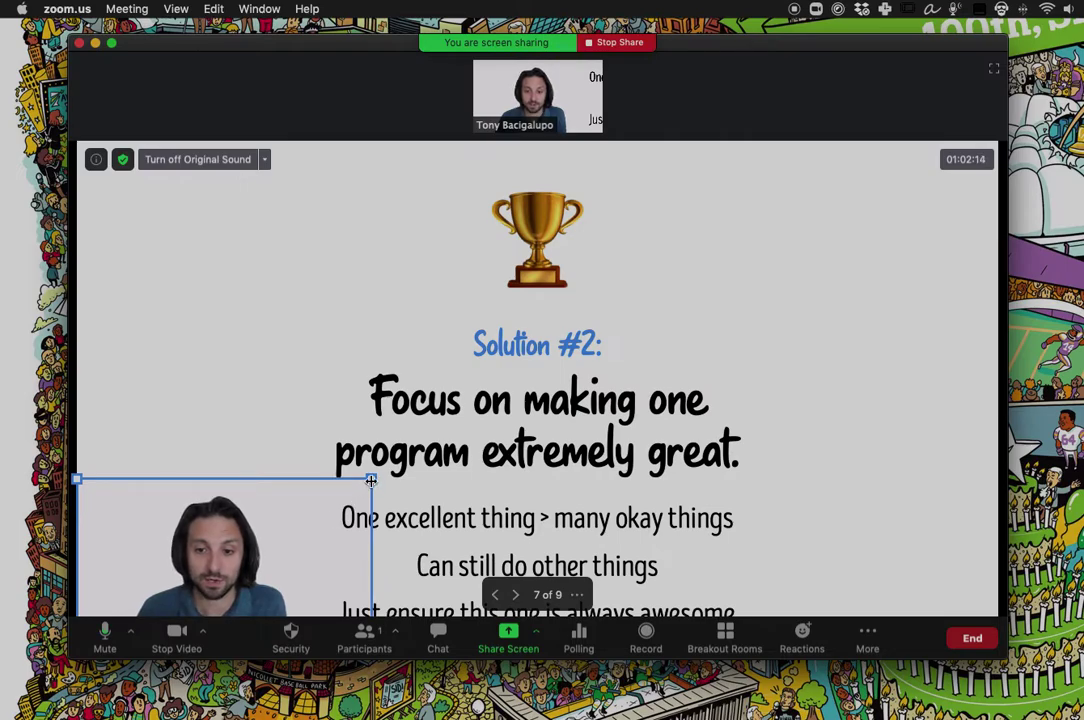
drag(371, 481, 945, 155)
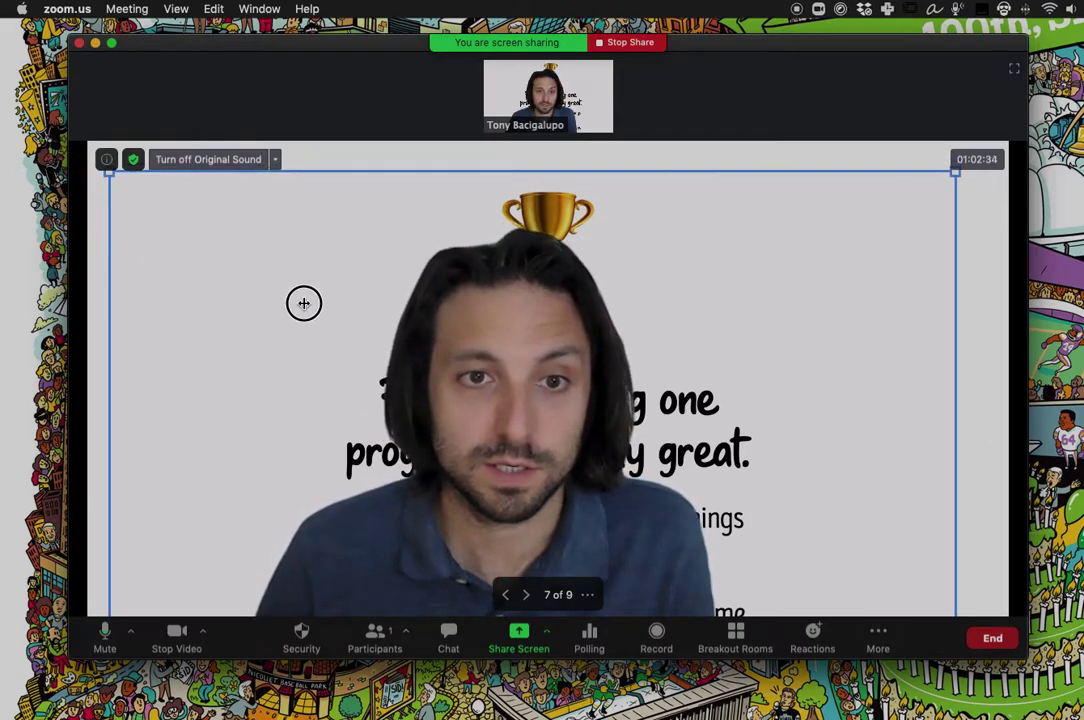
drag(940, 185, 459, 430)
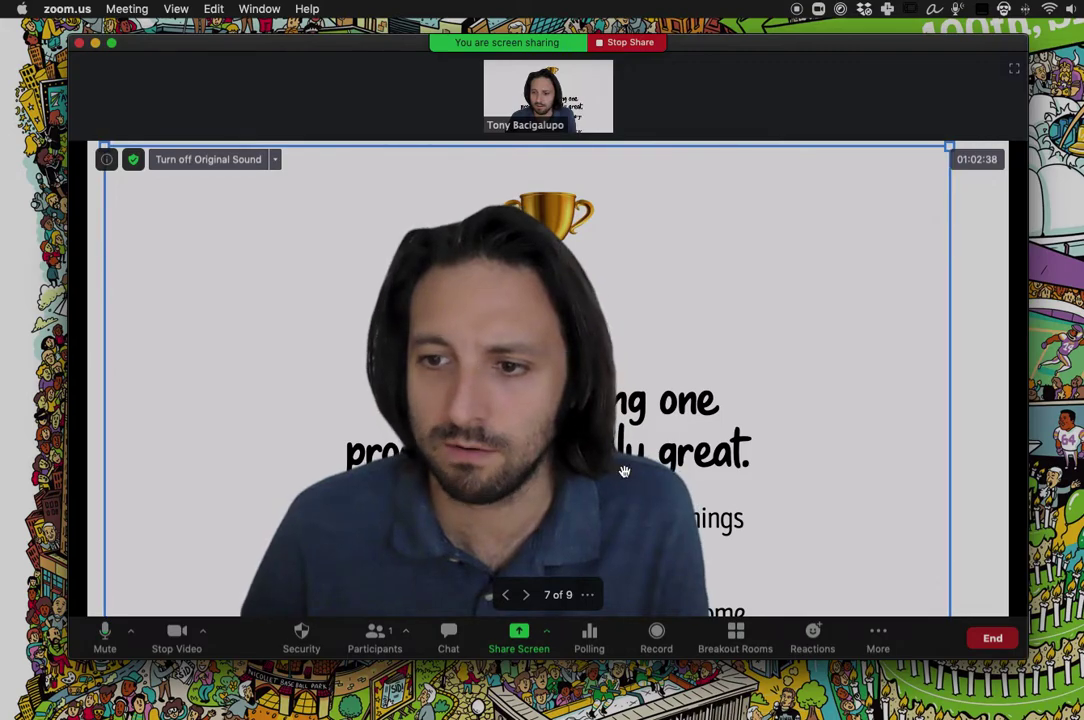
double_click(459, 430)
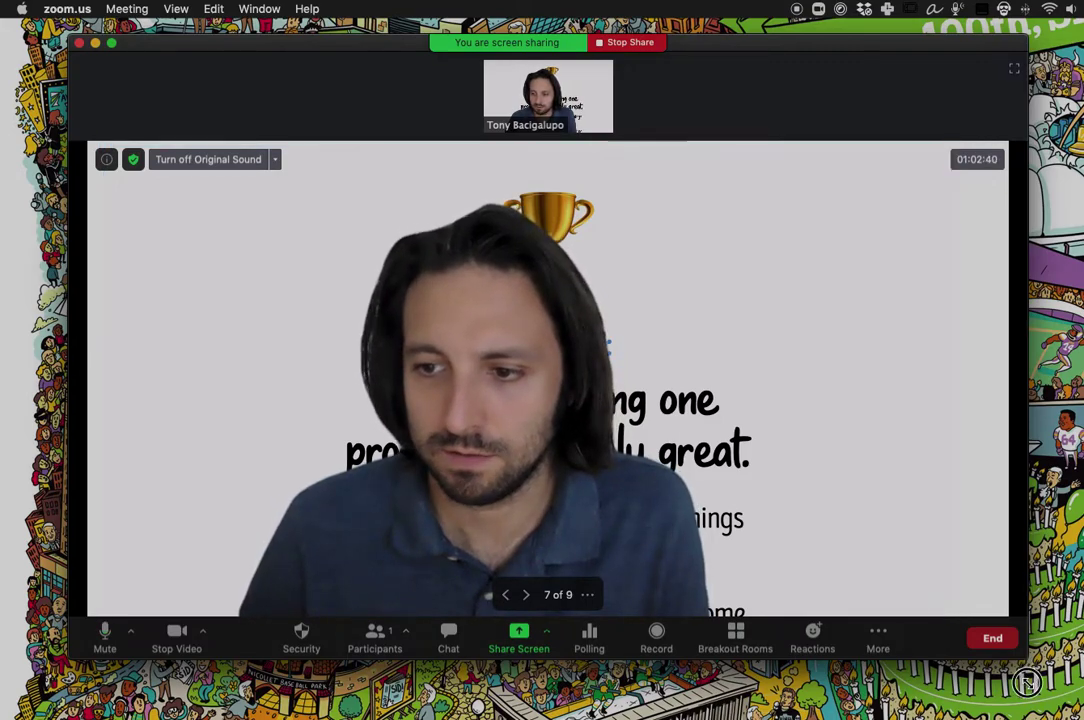
drag(970, 695, 537, 490)
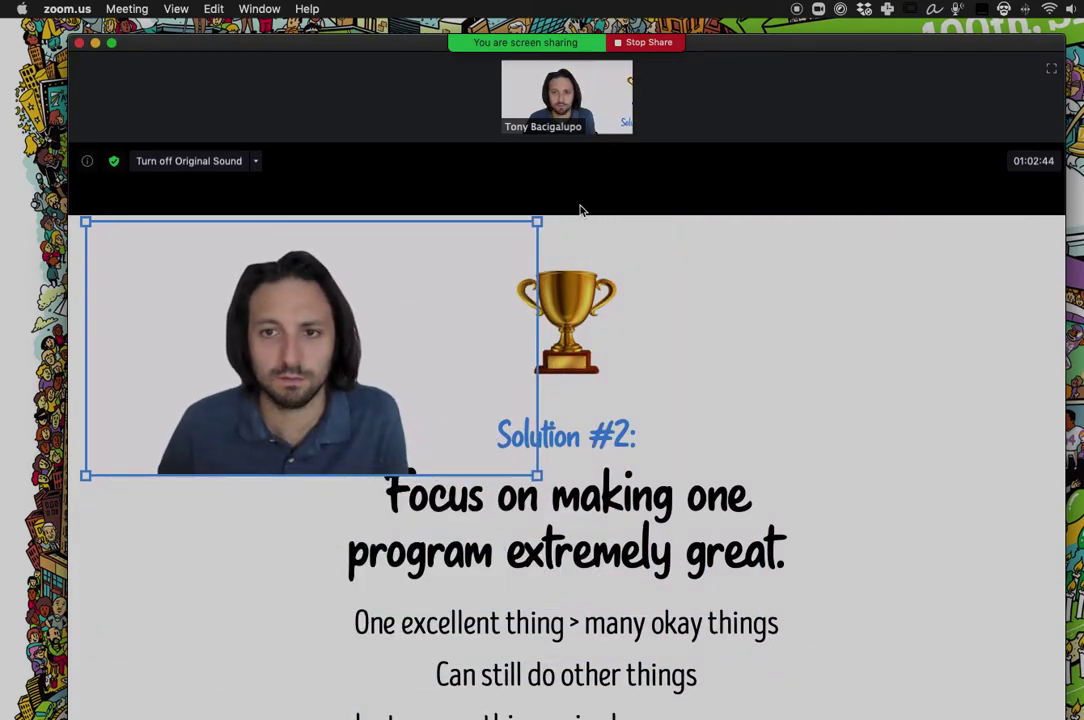
drag(537, 222, 465, 336)
drag(213, 392, 228, 632)
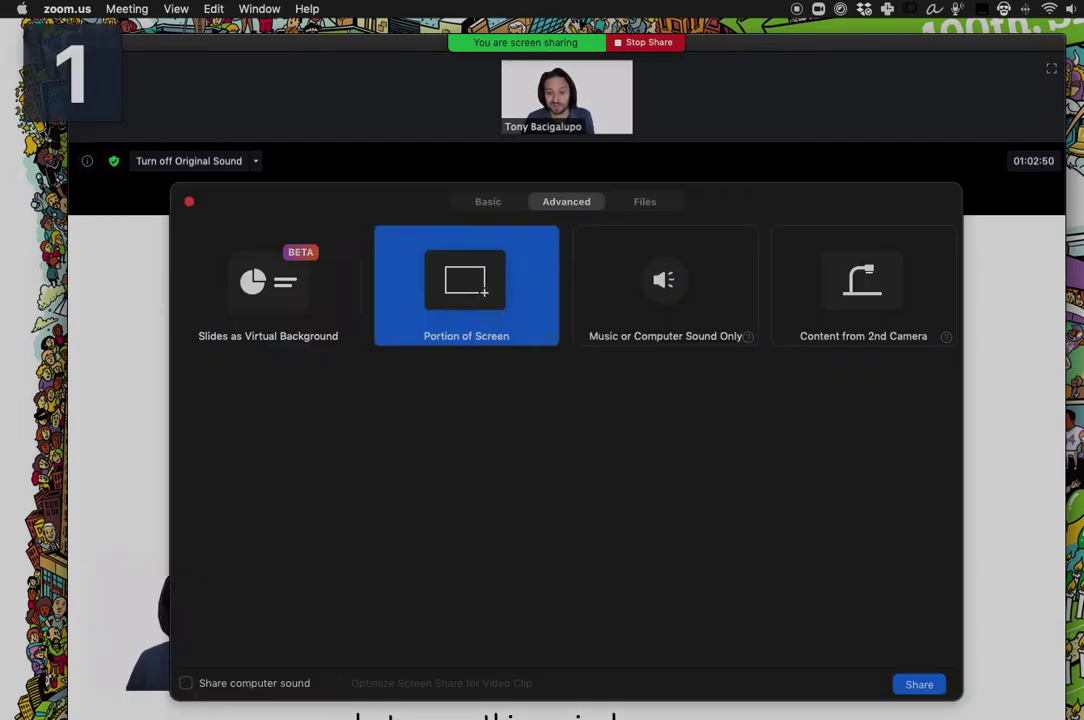
Dismiss the sharing options, stop sharing the slides, and resize the meeting window
click(300, 290)
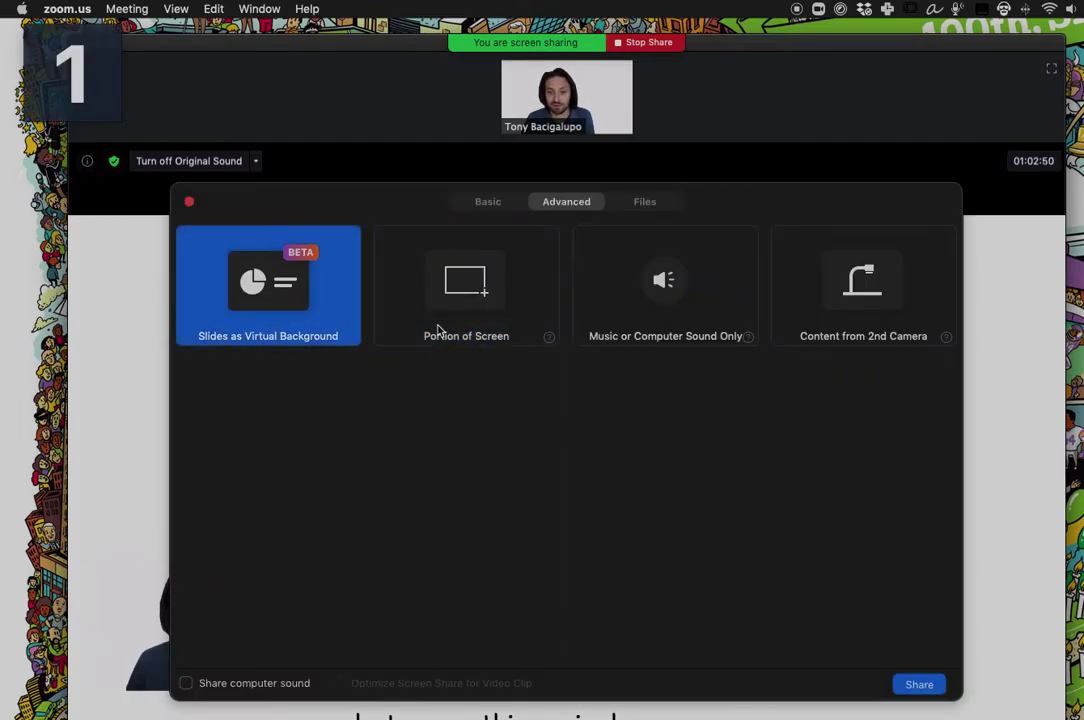
key(Escape)
click(636, 44)
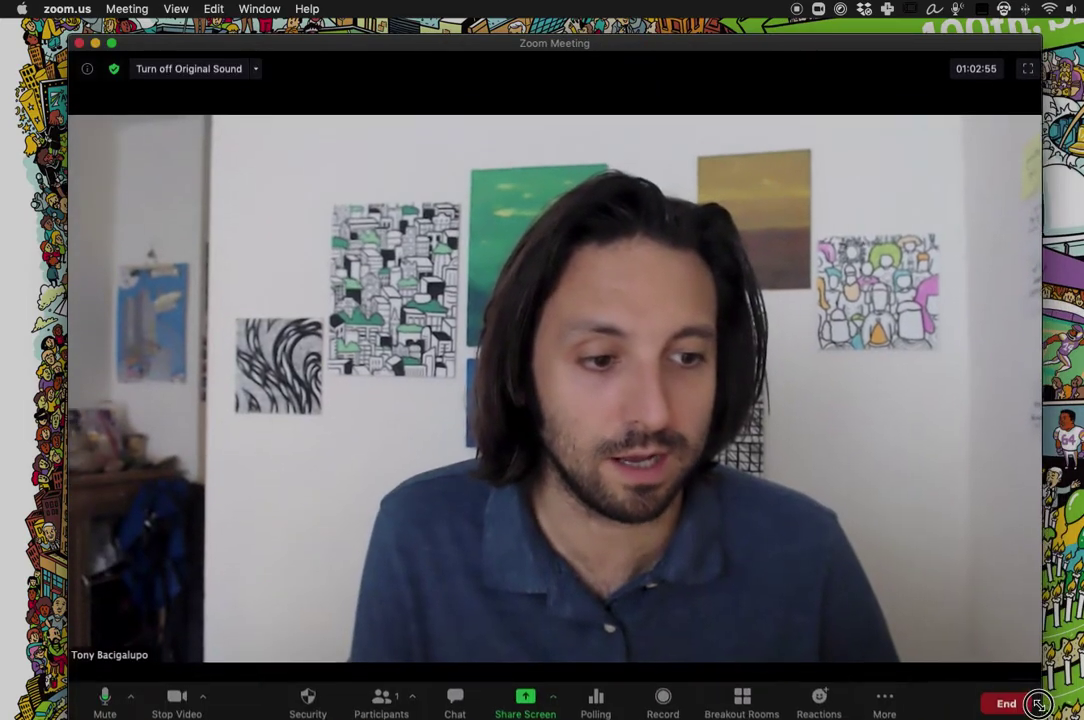
drag(1038, 704, 1047, 688)
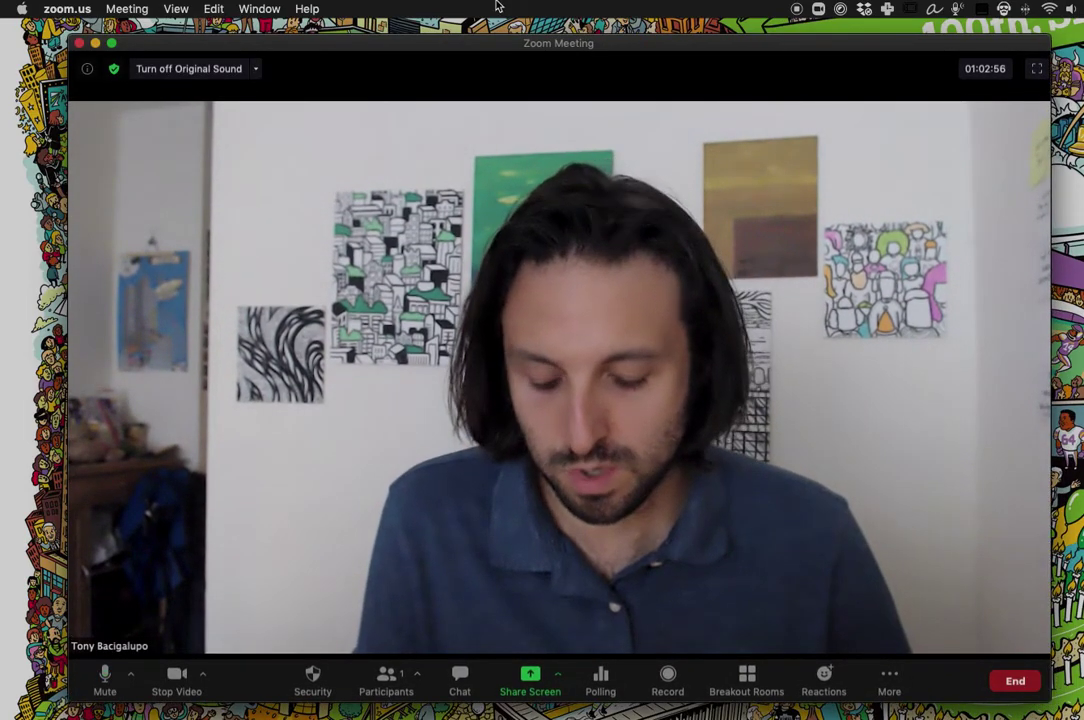
Go to the Video Filters list under Background & Filters in Zoom preferences
click(67, 9)
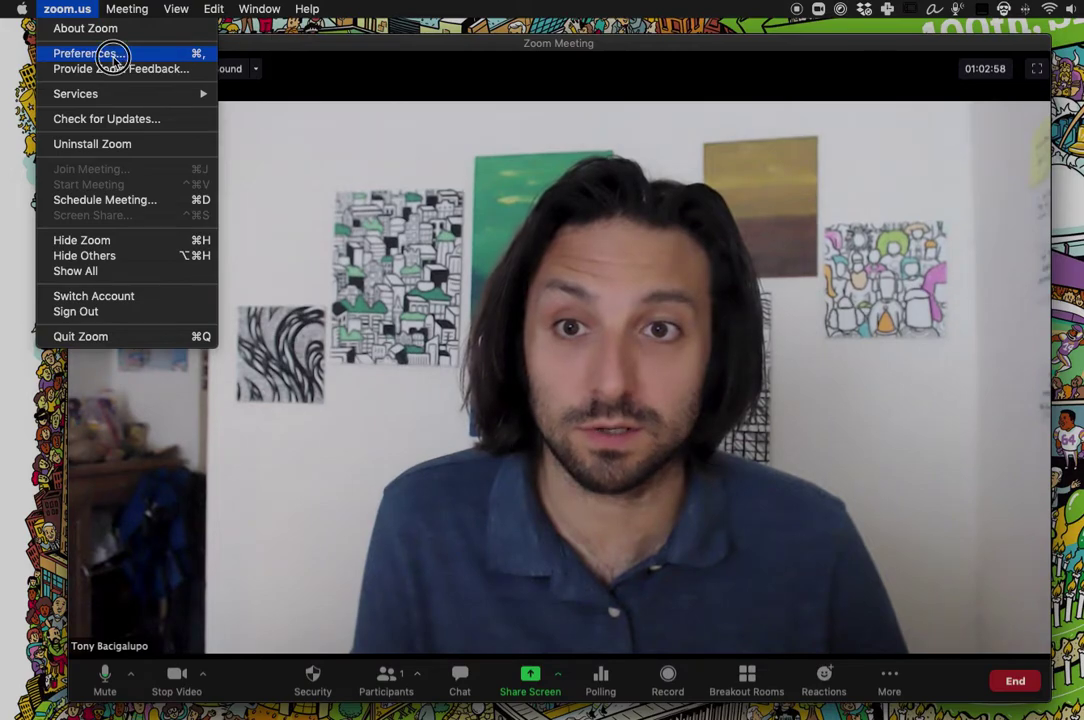
click(108, 51)
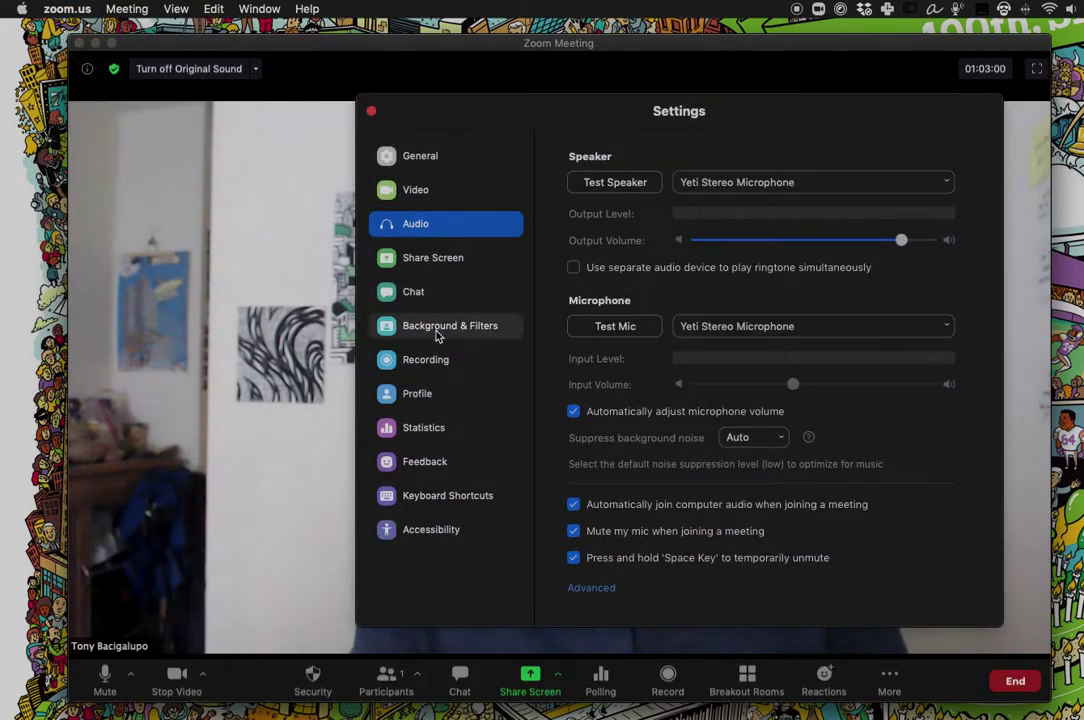
click(436, 199)
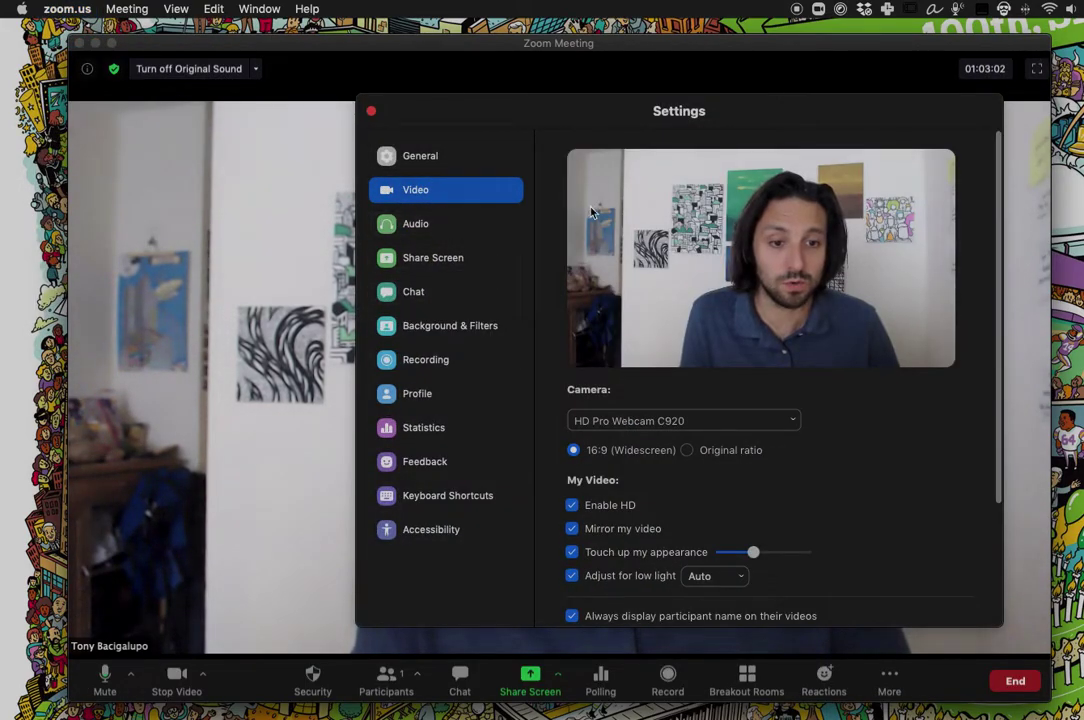
scroll(731, 266, down, 5)
click(443, 328)
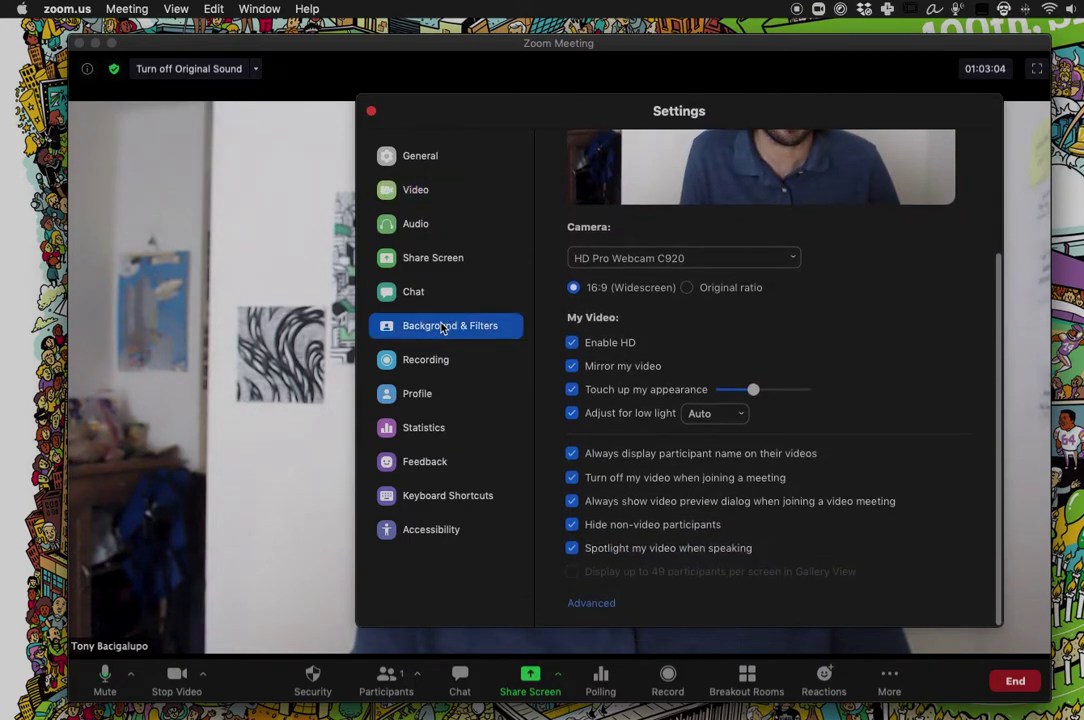
click(618, 388)
scroll(733, 470, down, 5)
scroll(733, 470, up, 5)
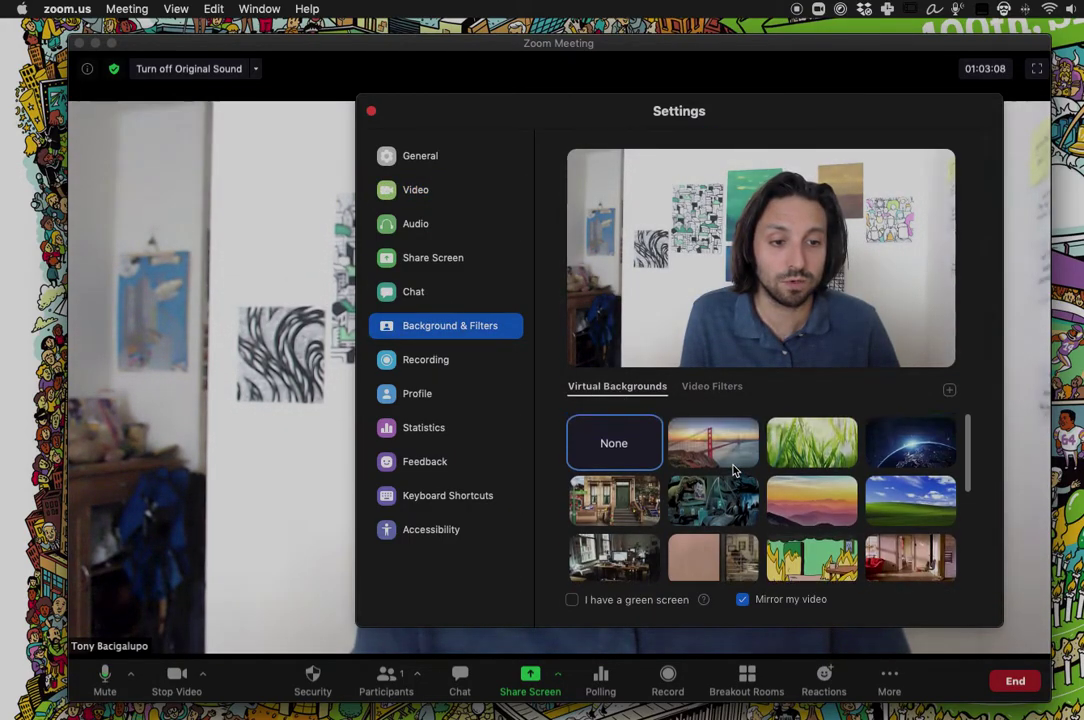
click(714, 391)
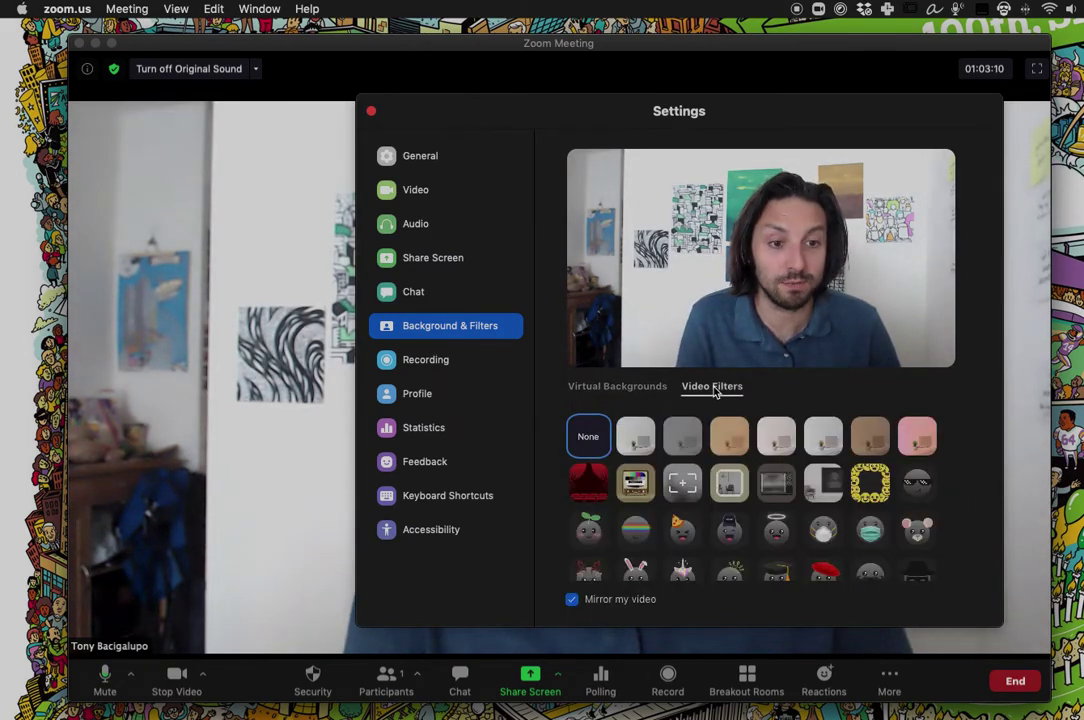
Try the Boost, Noir, Cinnamon, pink and other colour-tone filters on the camera
click(637, 438)
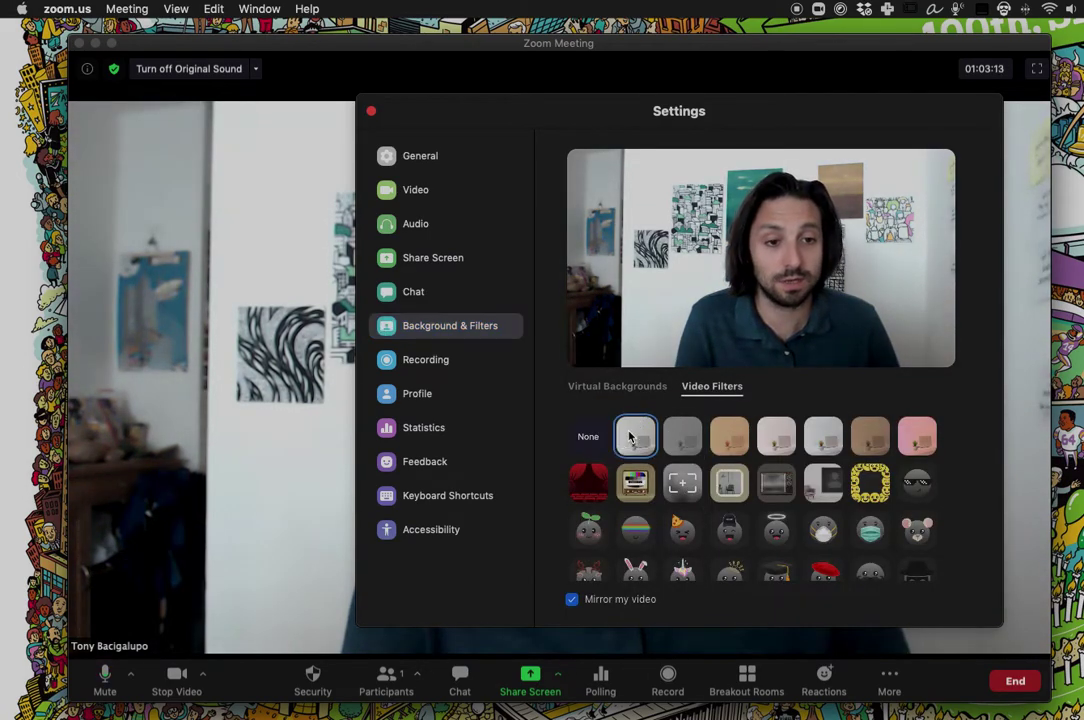
click(692, 440)
click(729, 443)
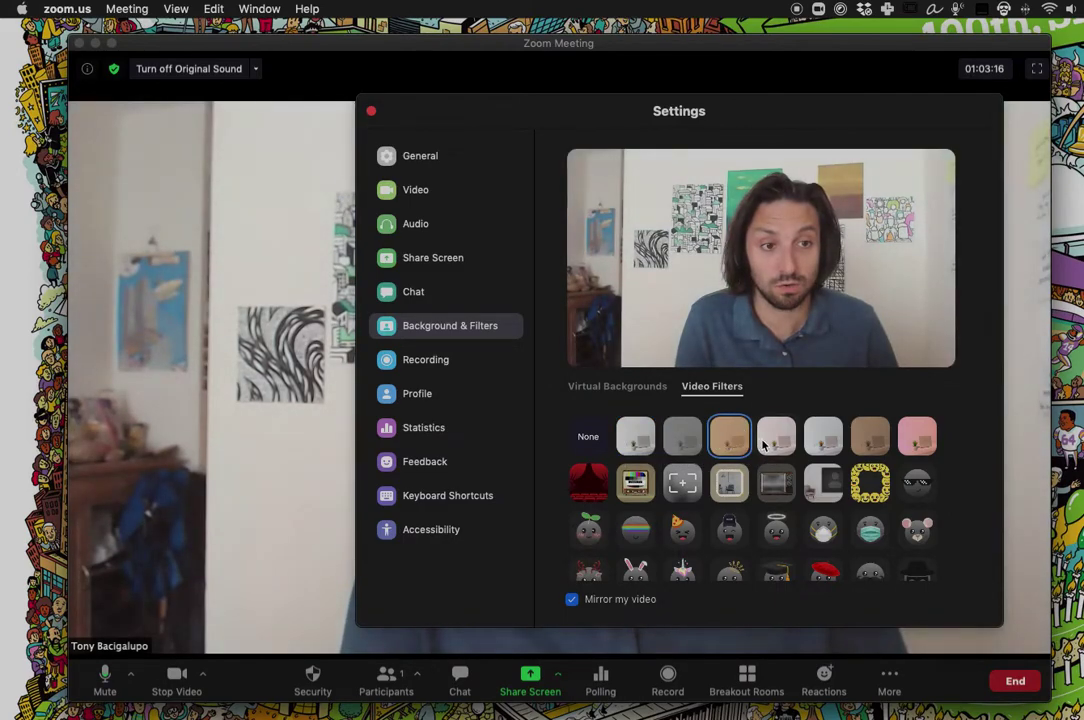
click(815, 443)
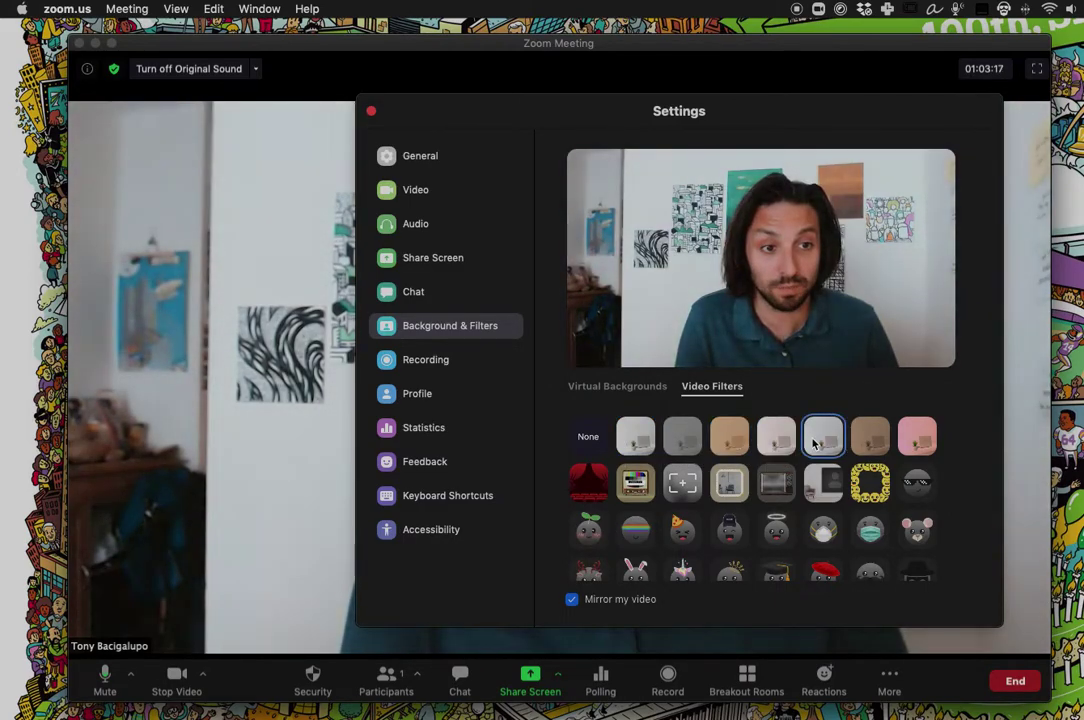
click(869, 443)
click(919, 440)
click(635, 440)
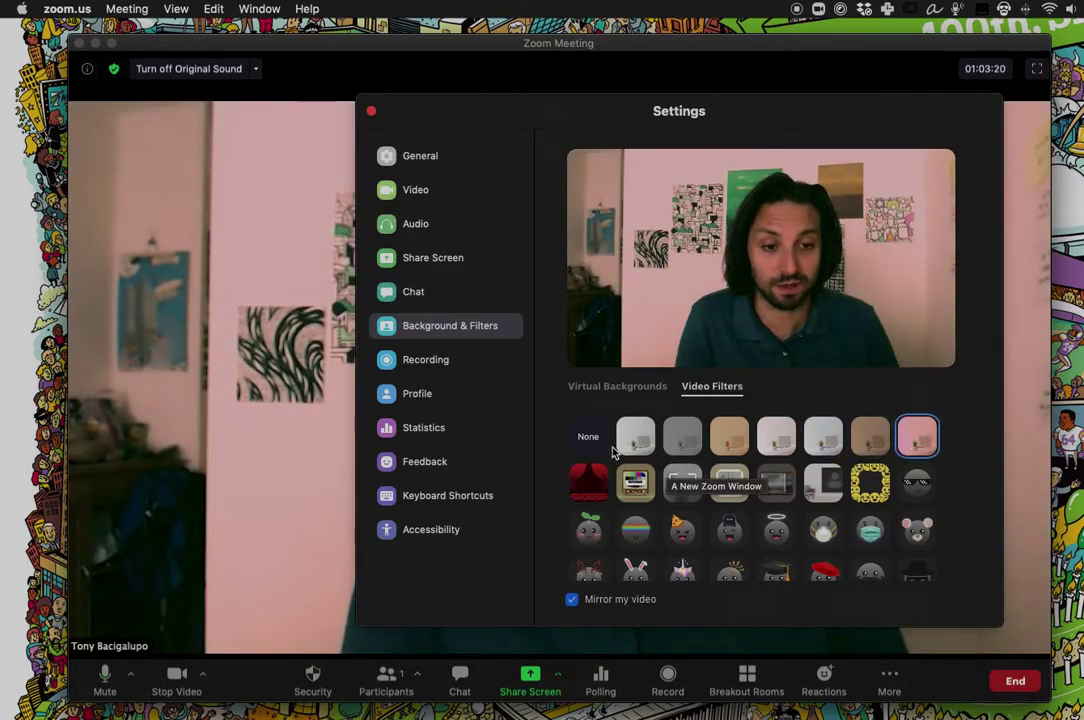
Try the theater, retro TV, viewfinder, Scrapbook and dial TV frames, ending on Picture Frame
click(590, 485)
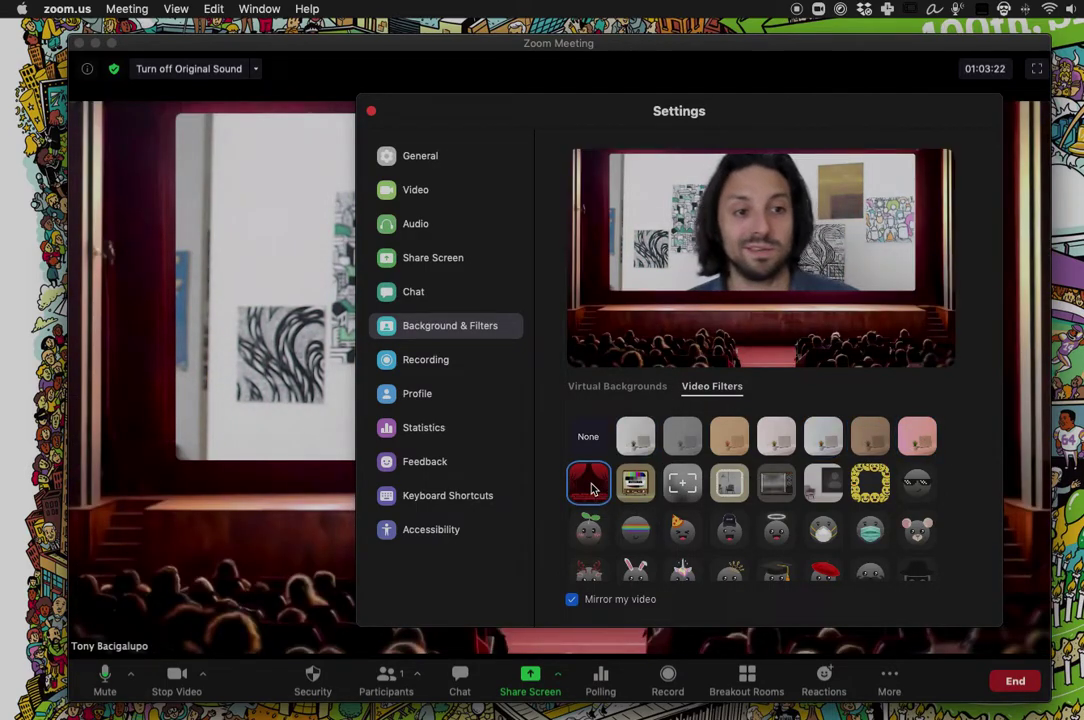
click(645, 487)
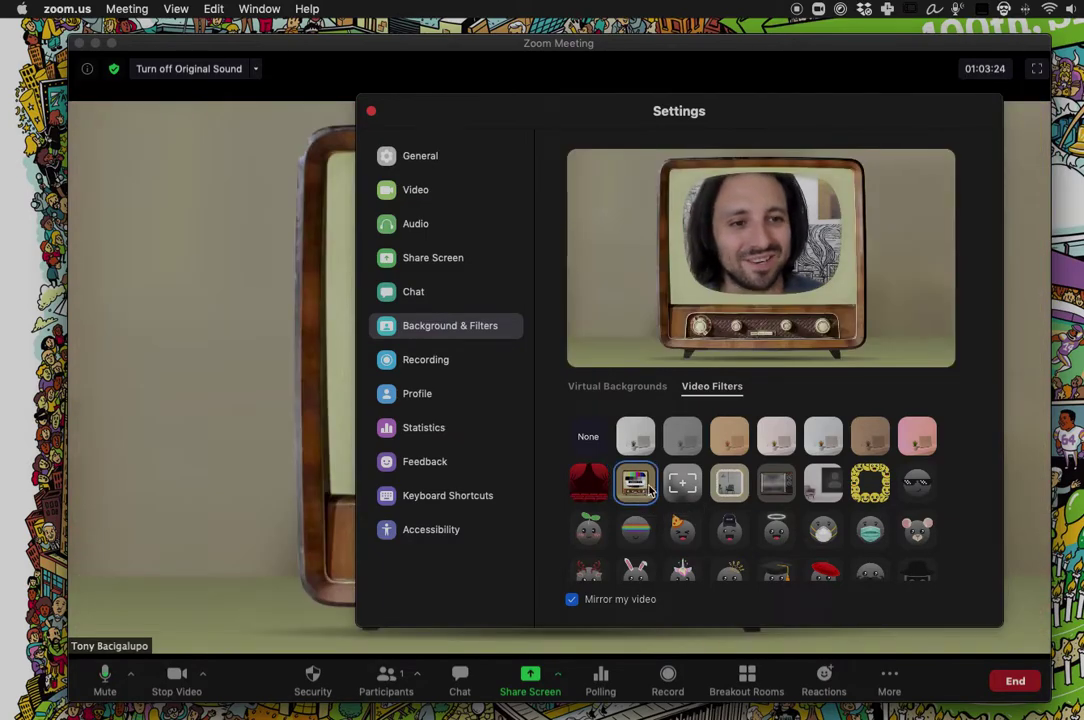
click(682, 484)
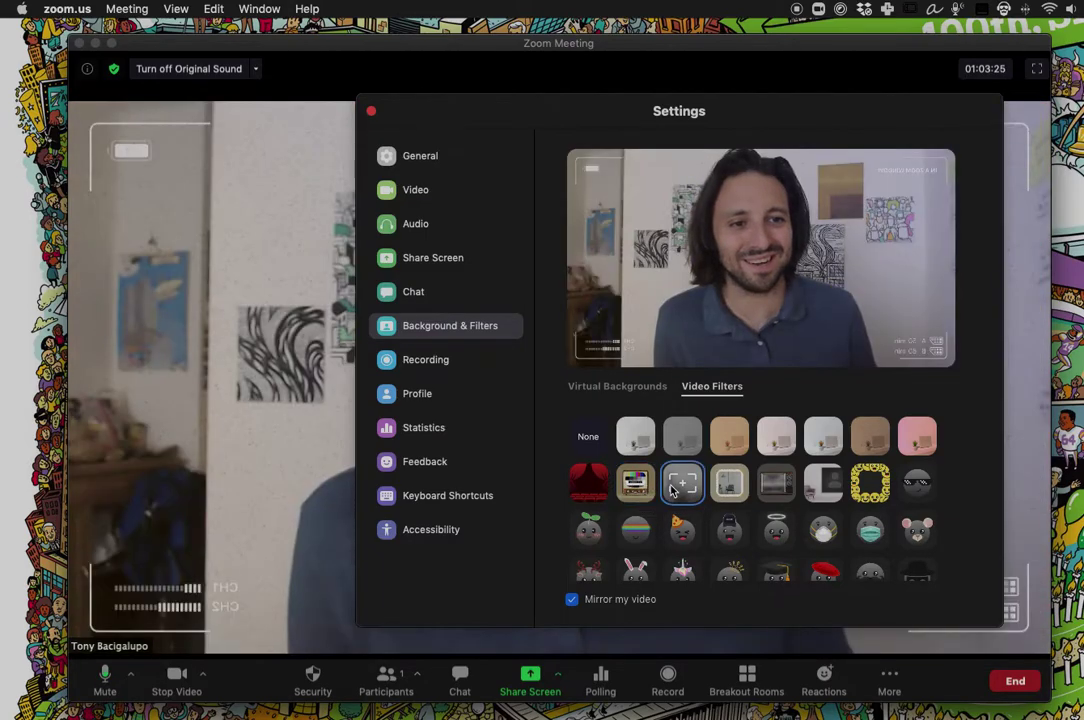
click(722, 486)
click(786, 488)
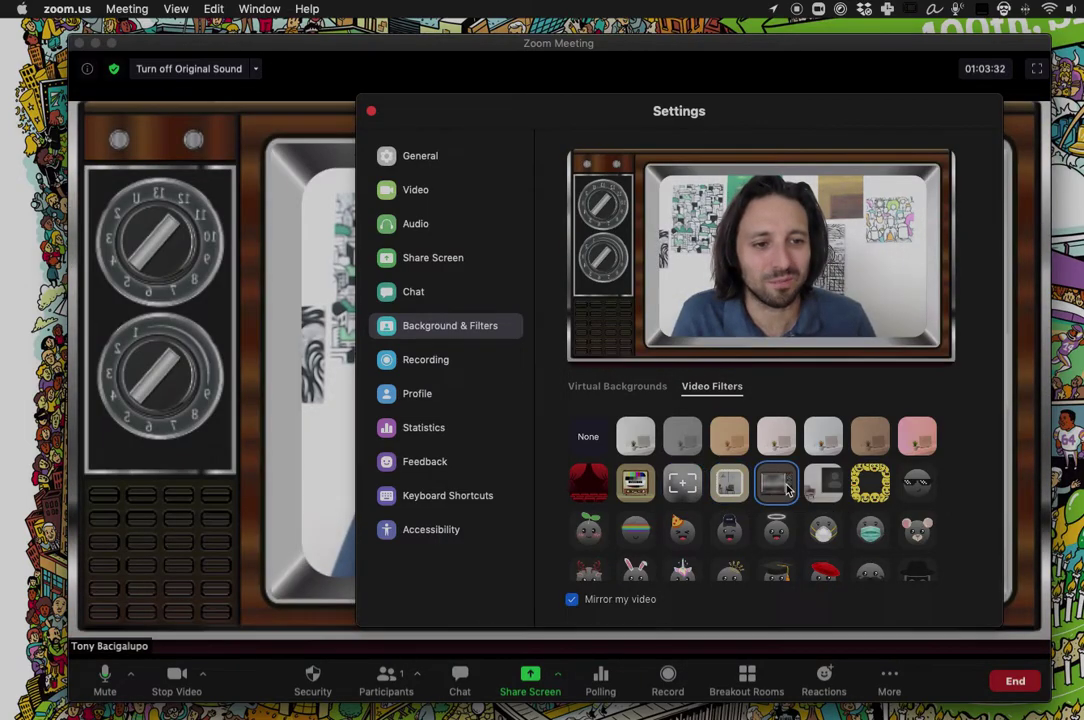
click(838, 488)
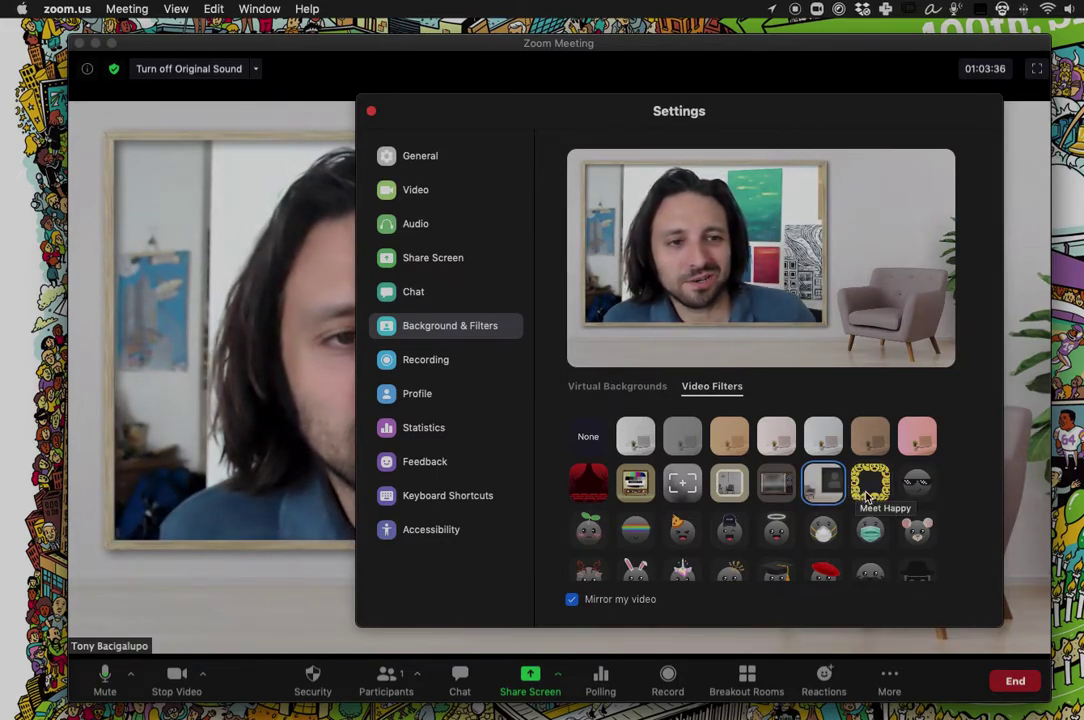
Try the smiley frame, pixel sunglasses, bunny, halo, and white and green face-mask filters
scroll(865, 493, down, 2)
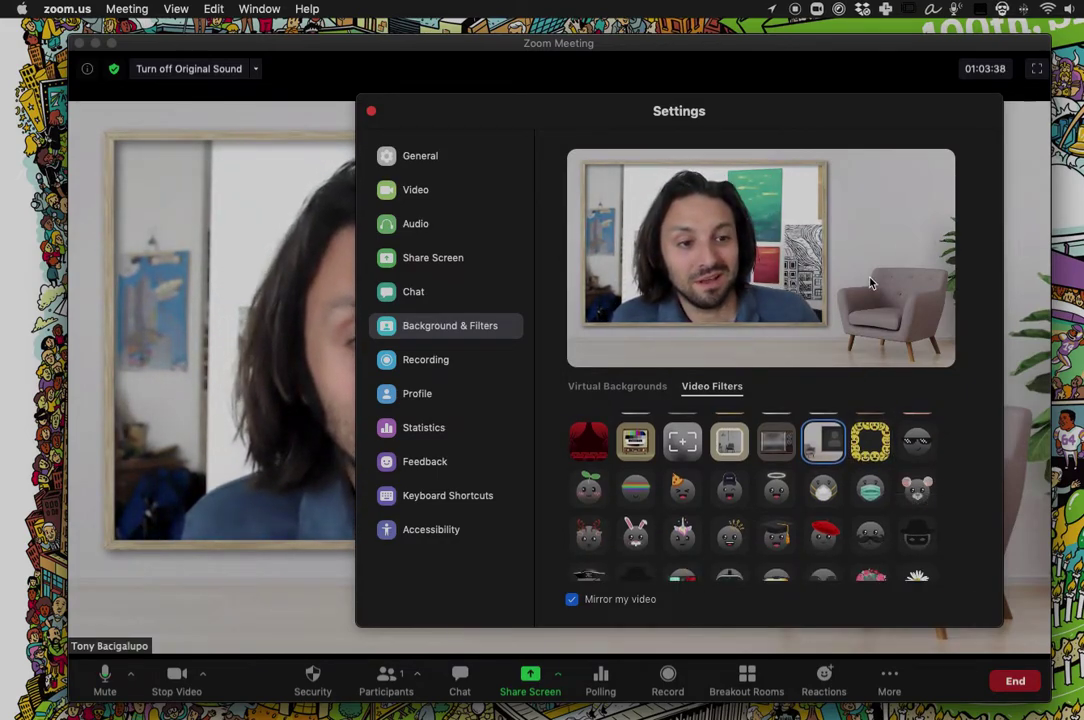
click(868, 447)
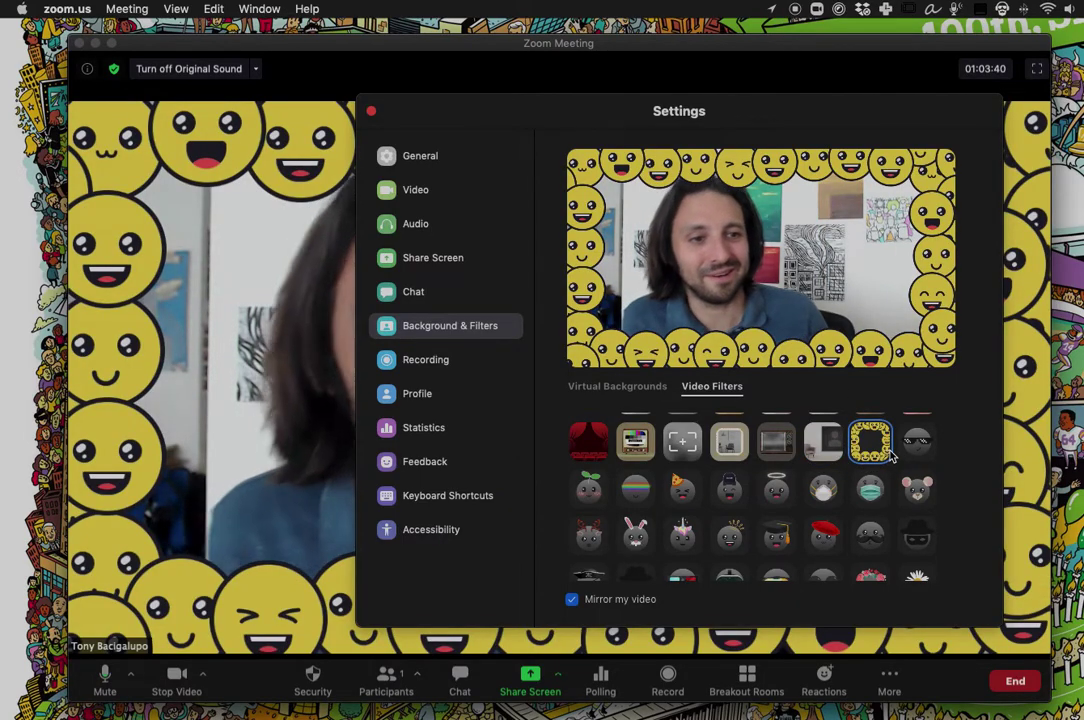
click(908, 453)
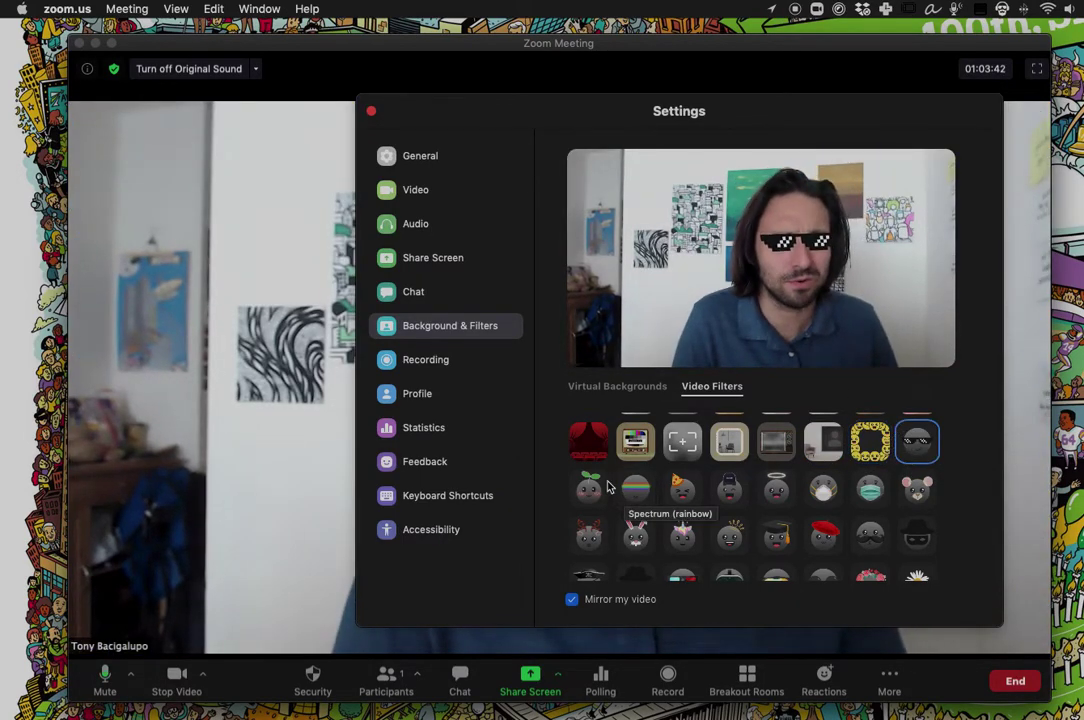
click(637, 536)
click(776, 489)
click(824, 492)
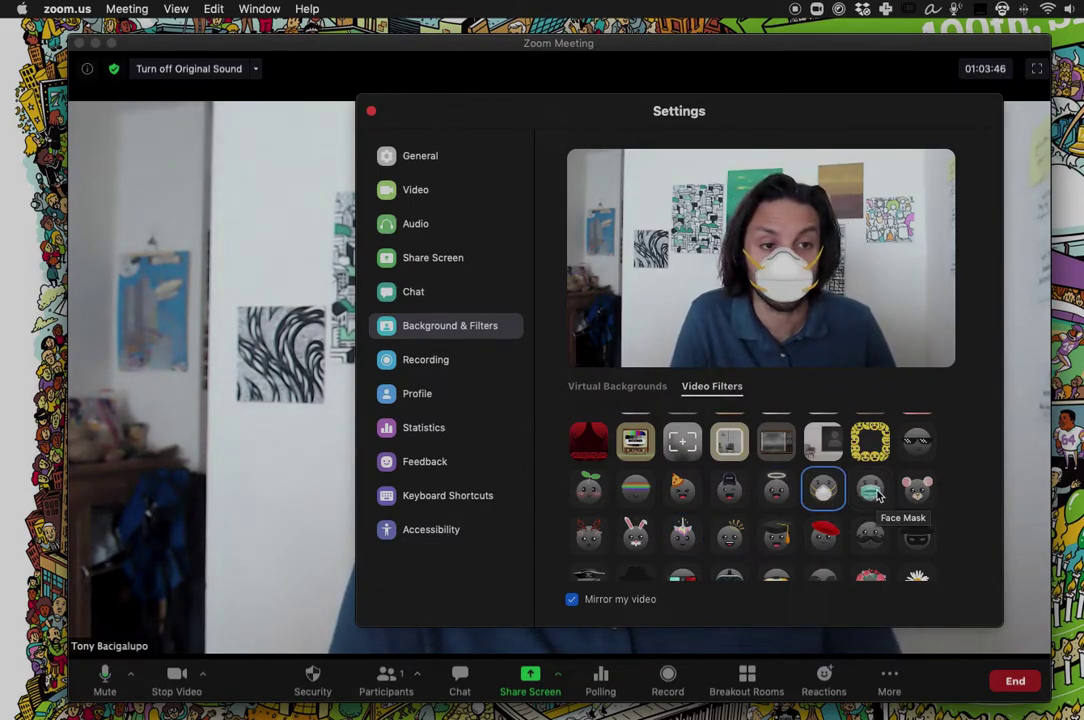
click(872, 492)
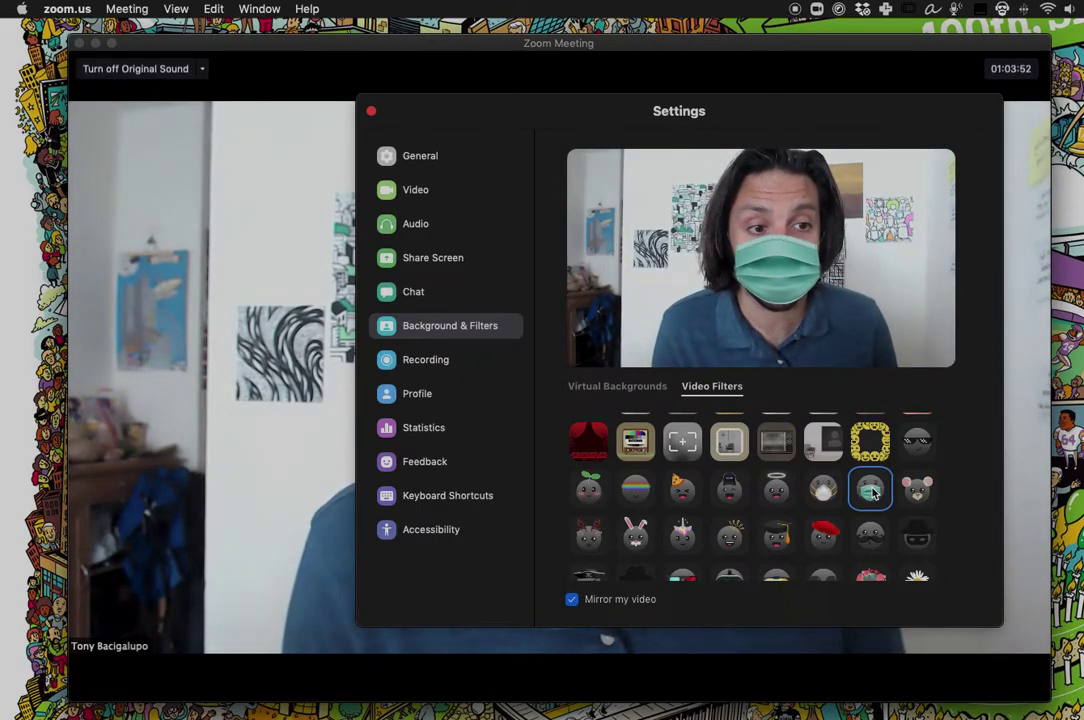
Try the mustache and VR headset filters, then set the video filter to None
scroll(872, 492, down, 3)
click(876, 477)
click(742, 519)
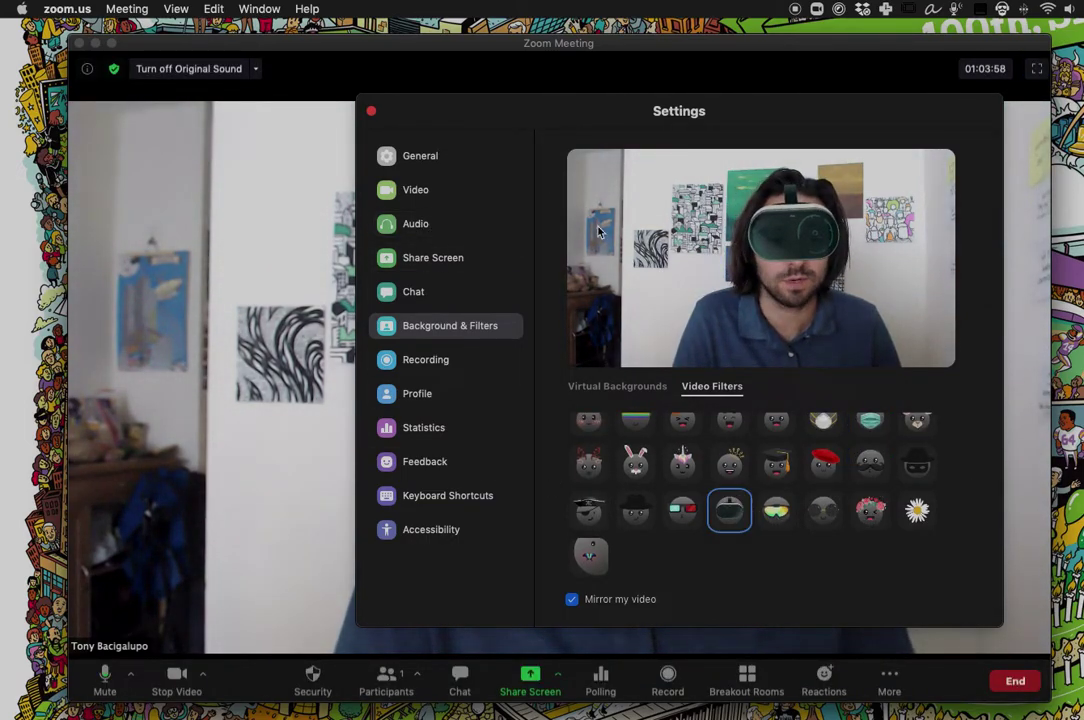
scroll(740, 503, up, 5)
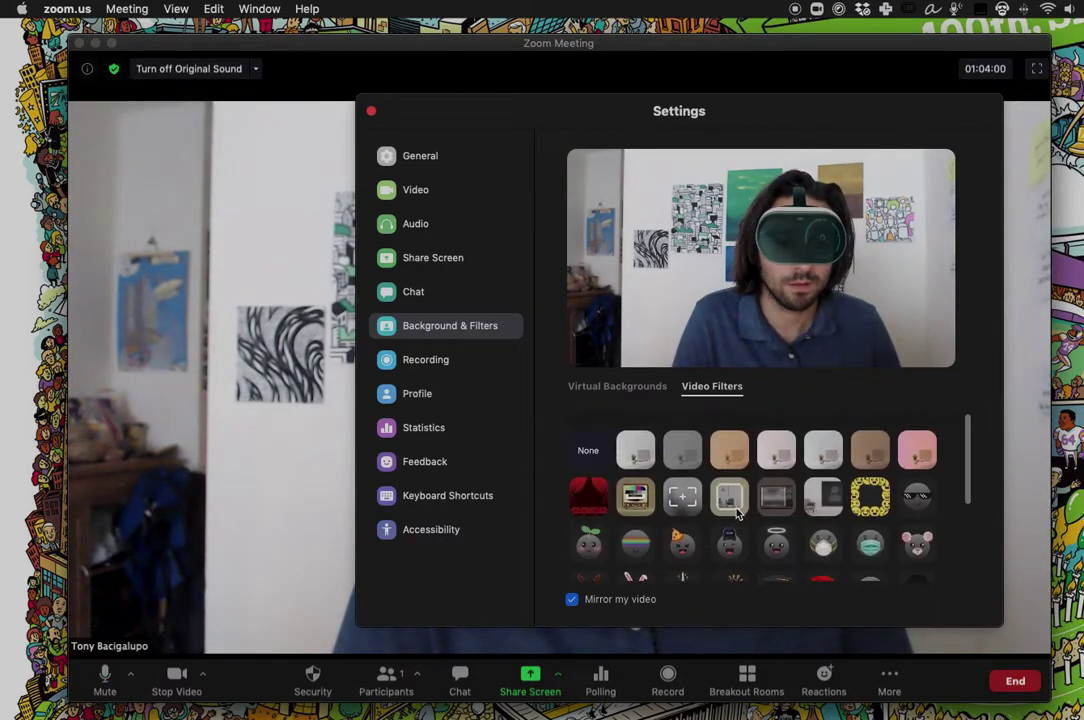
click(590, 440)
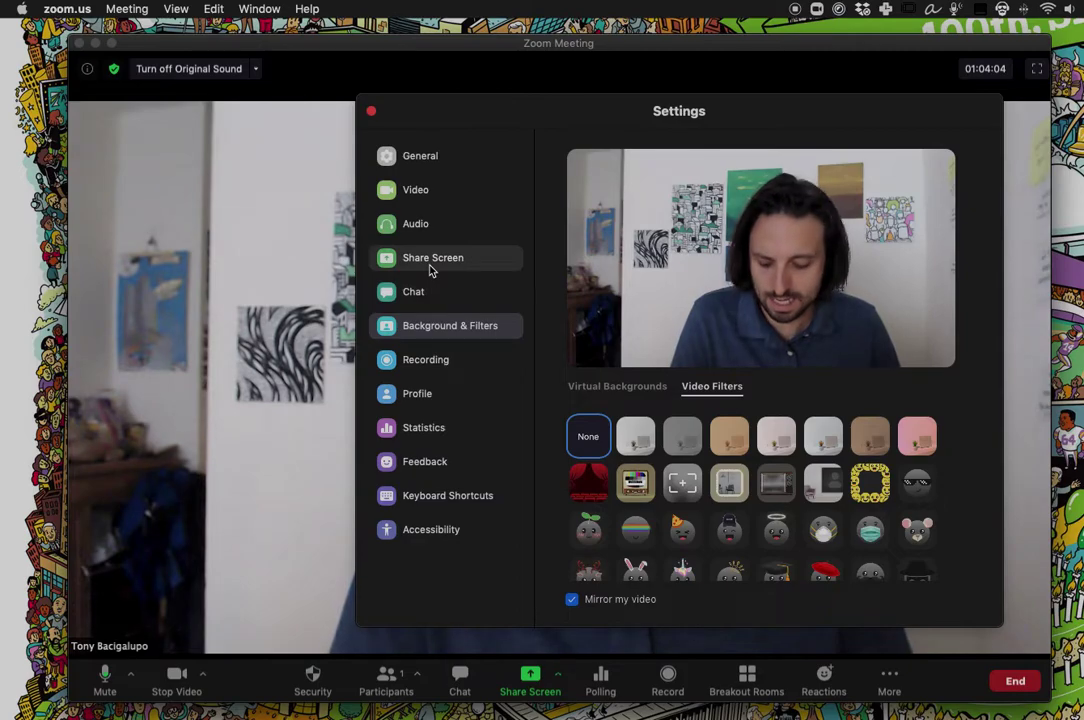
Enable Touch up my appearance in Video settings and set it to a moderate level
click(421, 195)
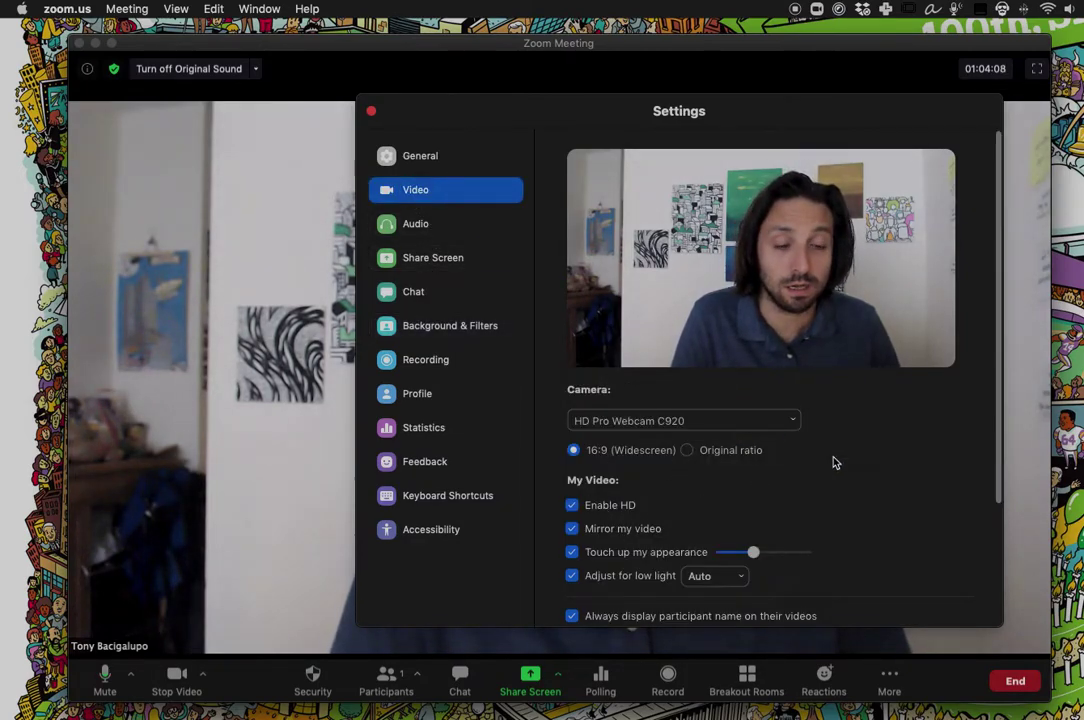
click(572, 553)
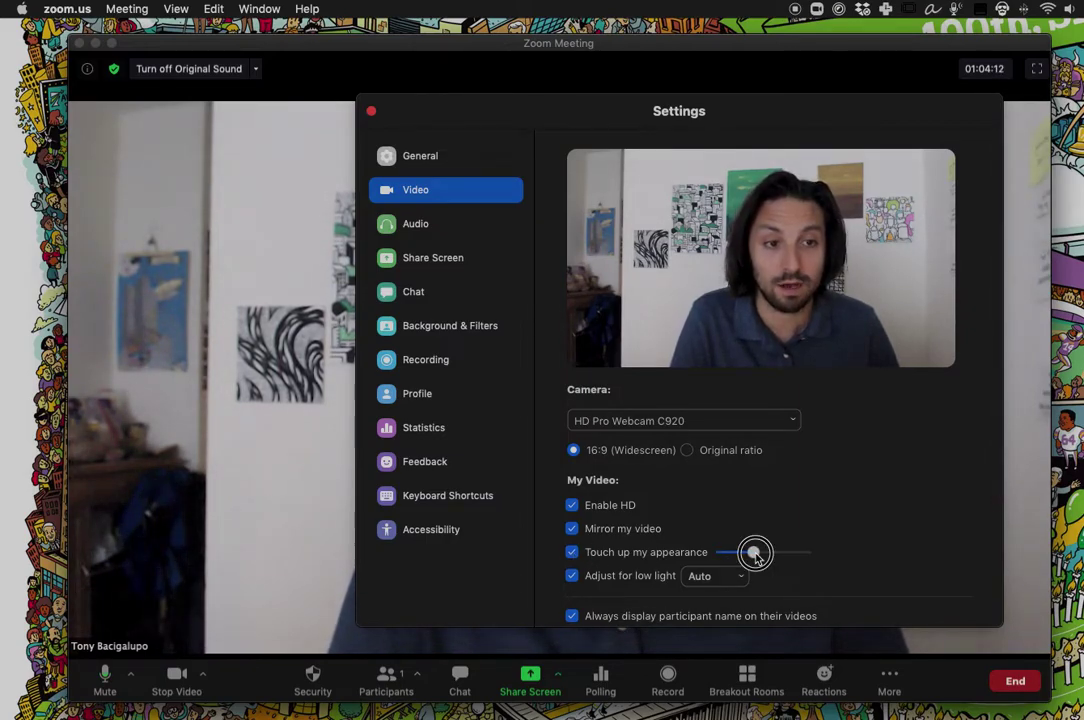
drag(715, 553, 918, 558)
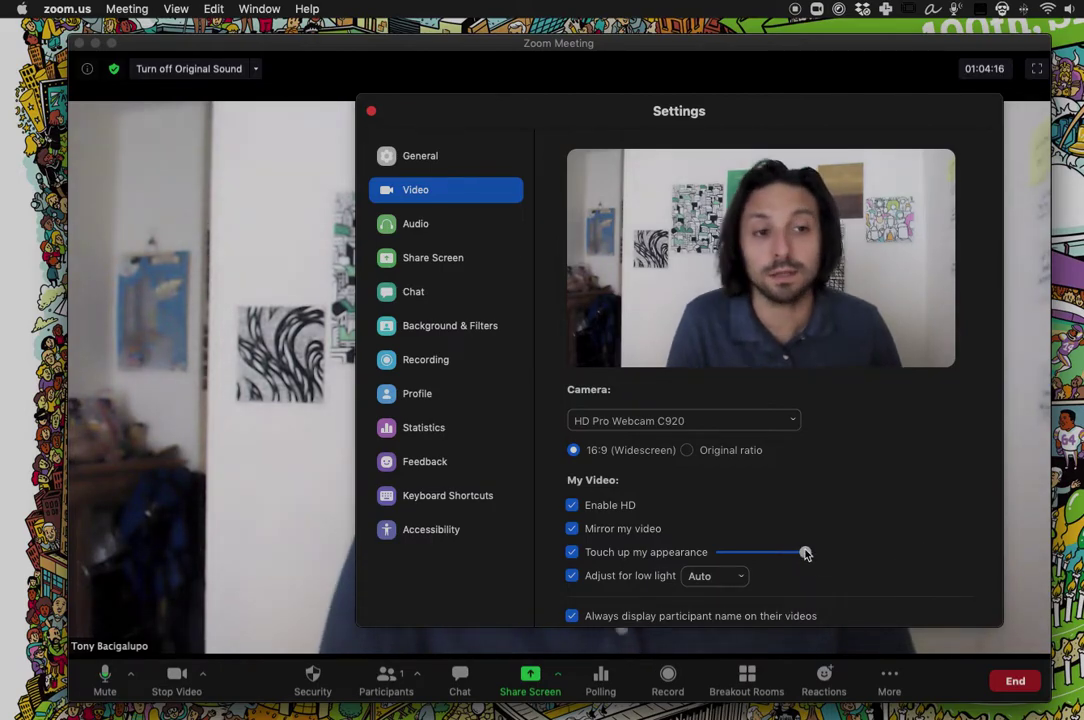
drag(806, 554, 757, 552)
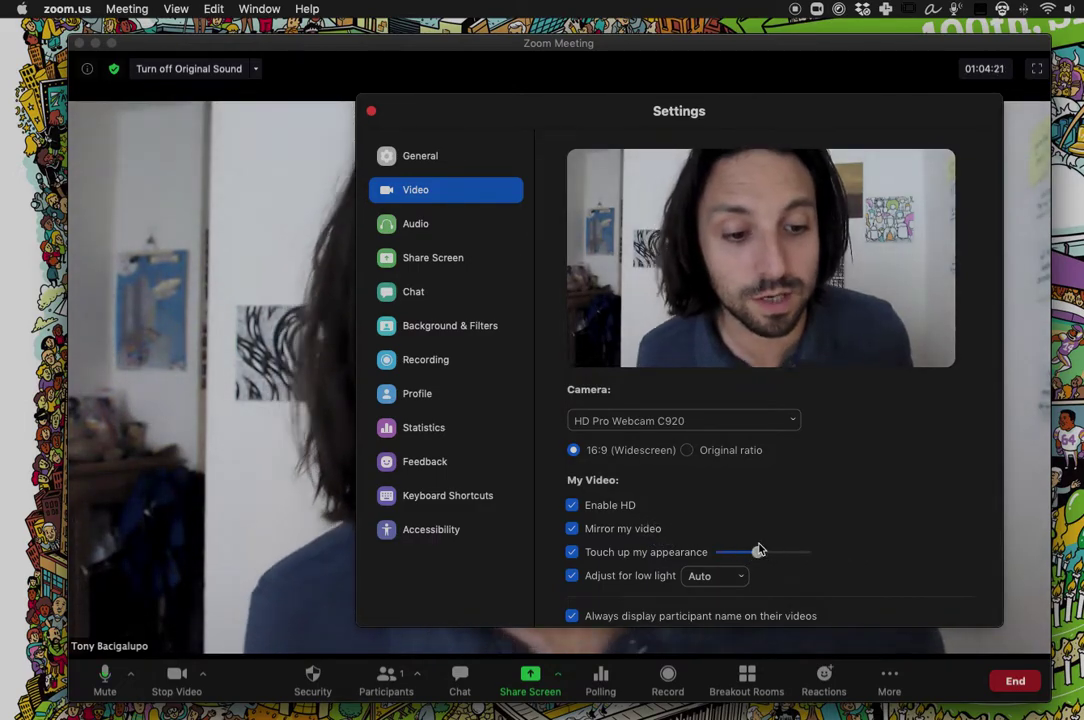
Try Manual low-light adjustment at stronger correction, revert to Auto, and close Settings
click(572, 577)
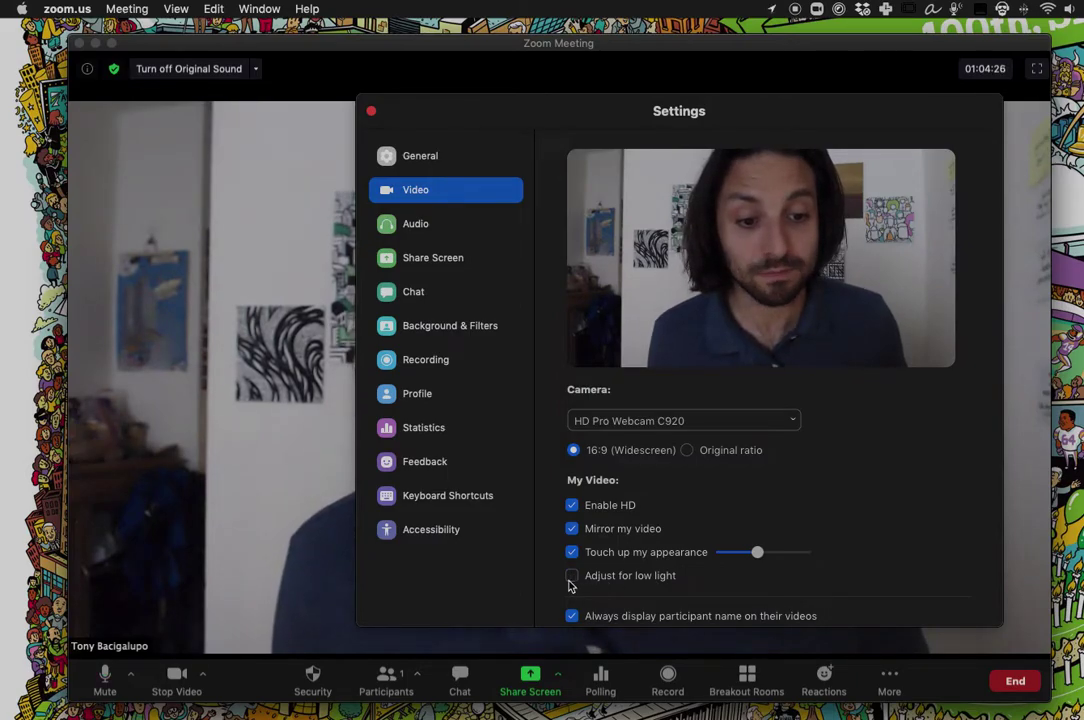
click(572, 577)
click(694, 576)
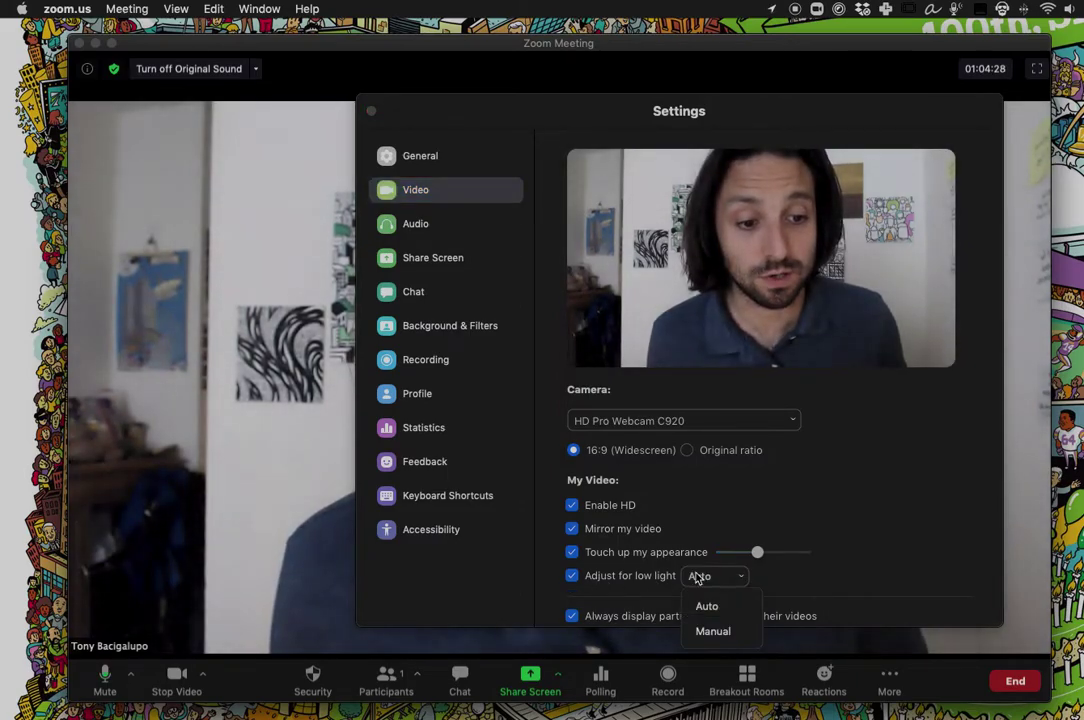
click(716, 632)
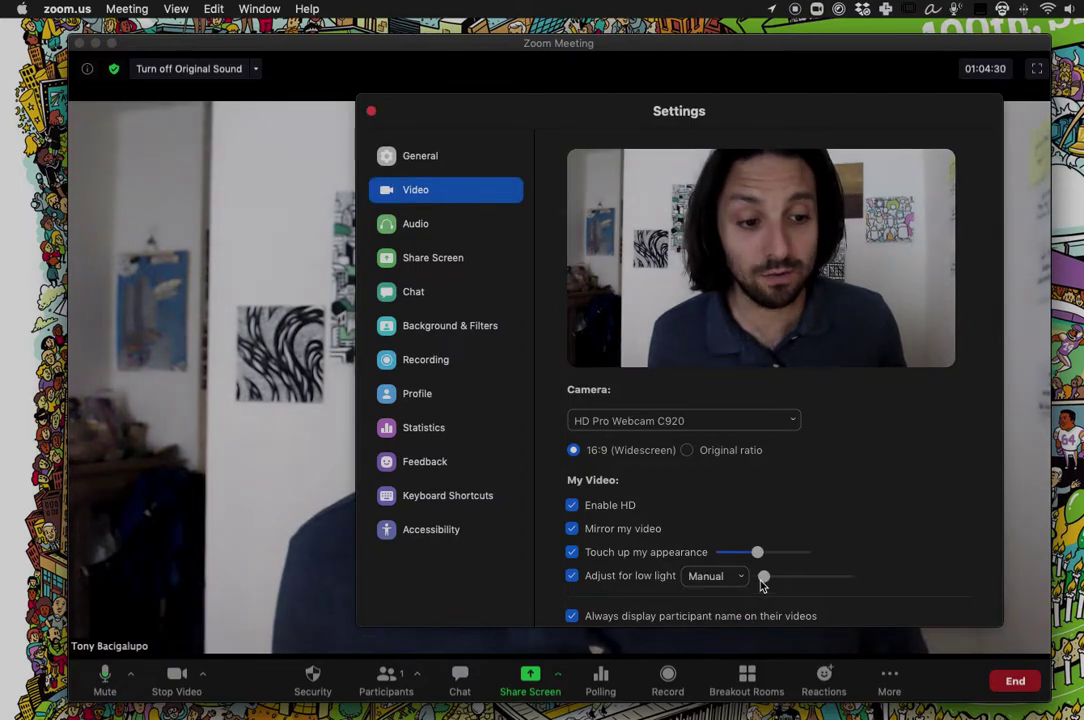
drag(763, 578, 810, 578)
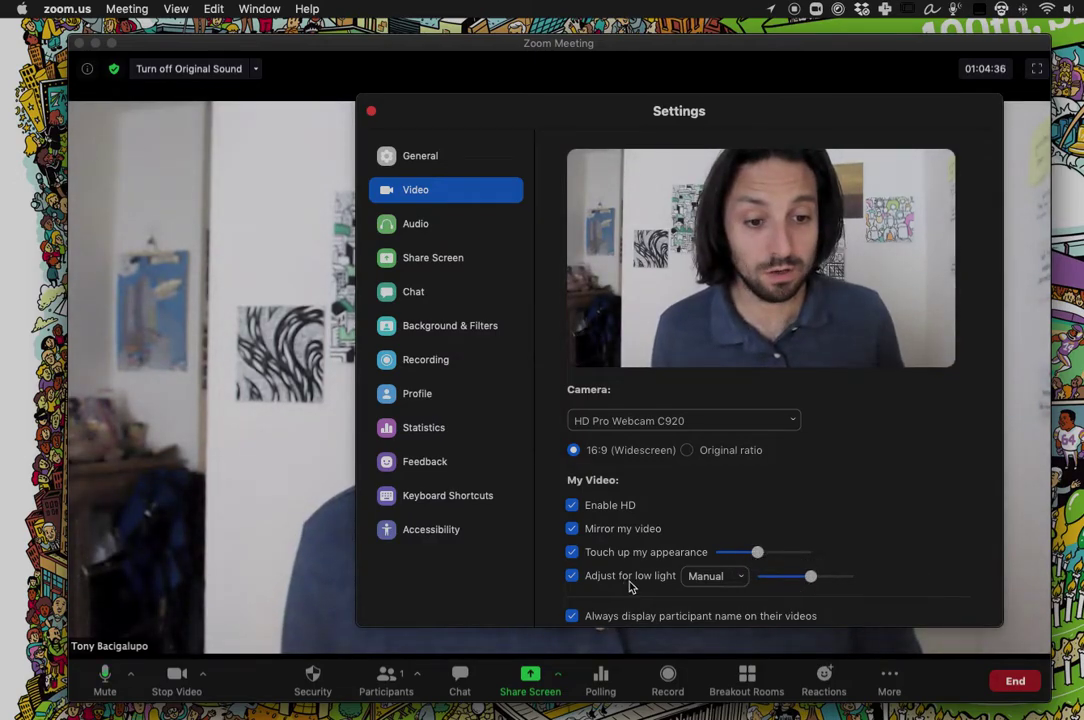
click(731, 578)
click(720, 607)
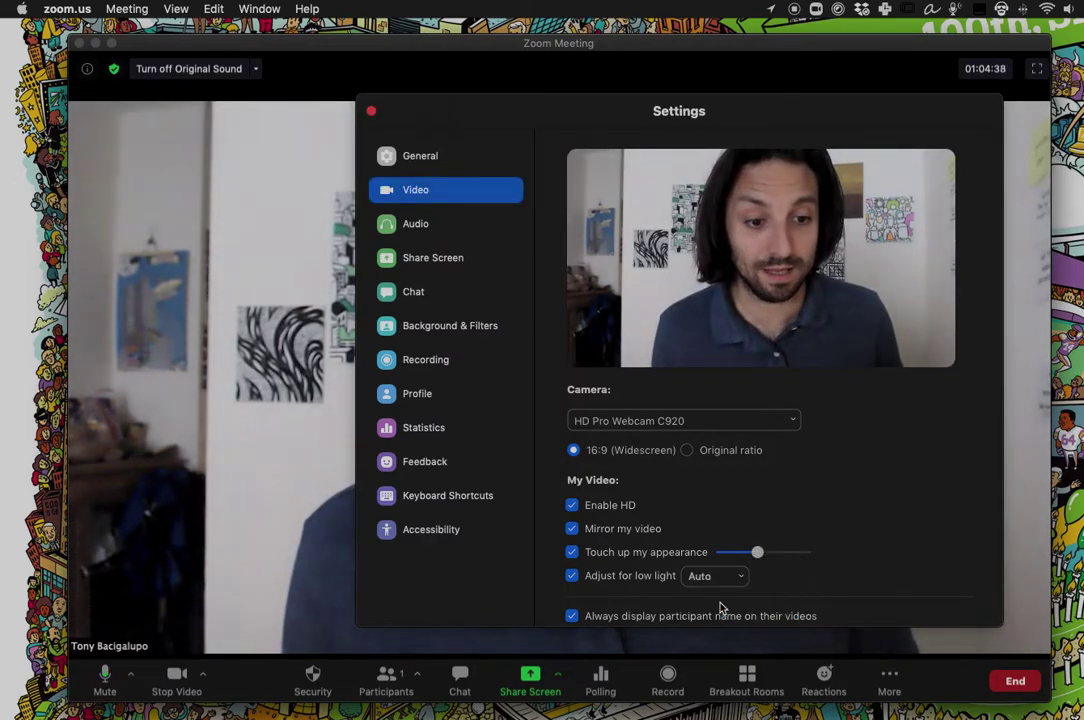
scroll(780, 571, down, 3)
scroll(781, 571, up, 3)
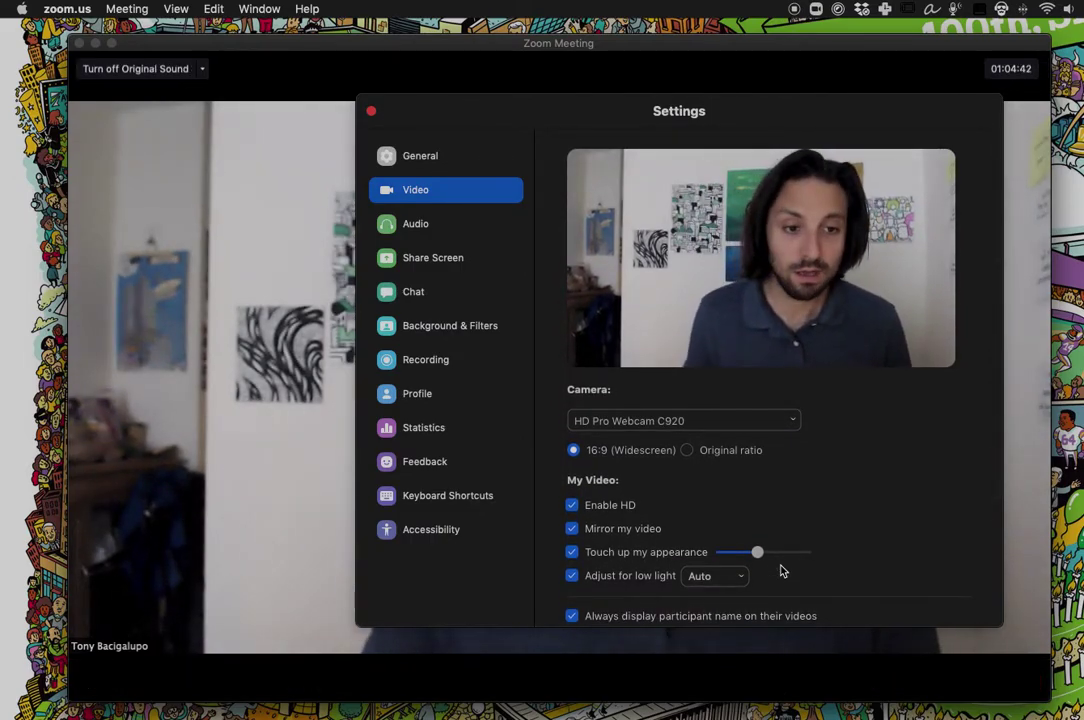
click(371, 112)
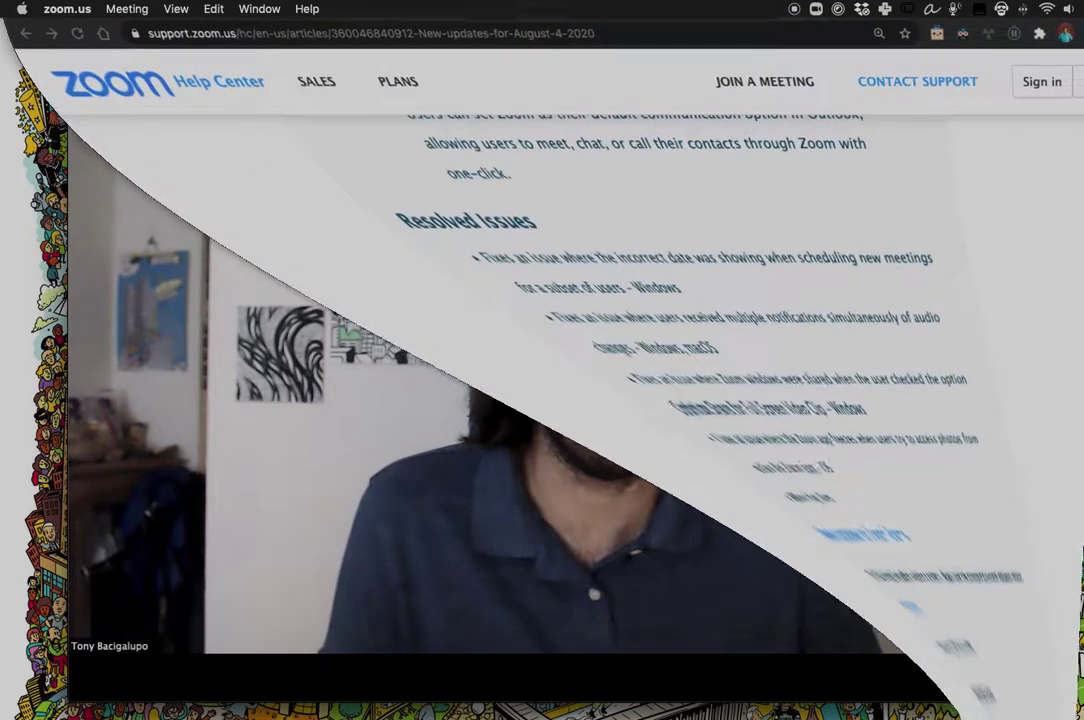
Scroll Zoom's August 4, 2020 release notes until the new Video filters item is visible
scroll(547, 477, down, 2)
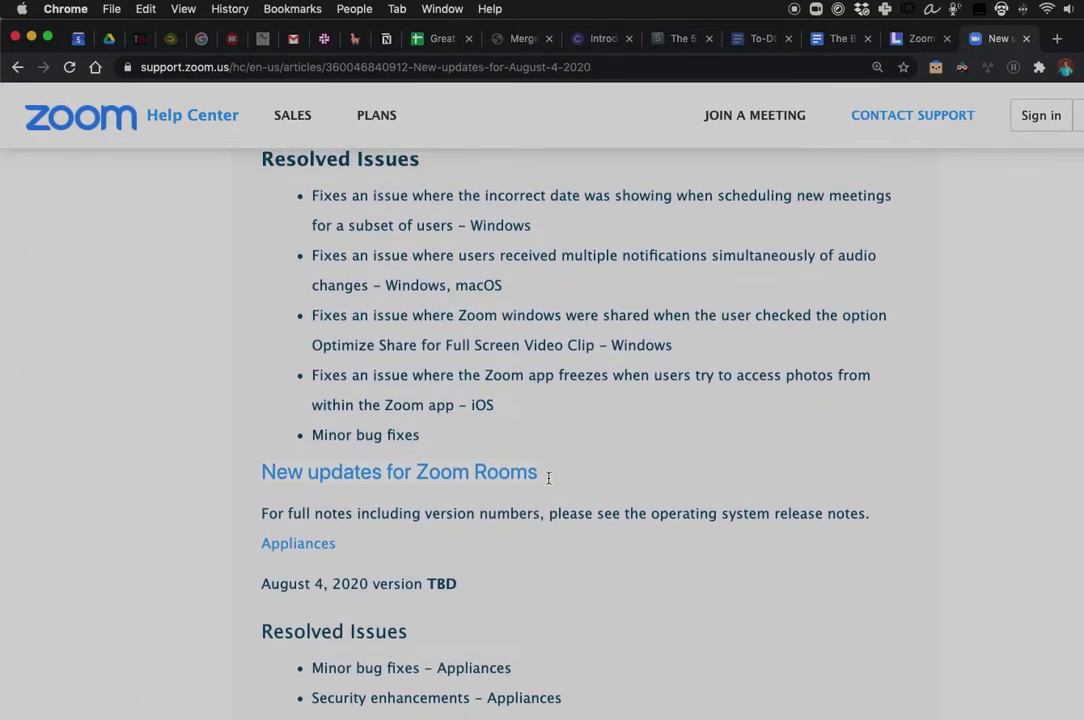
scroll(548, 484, up, 2)
scroll(548, 484, up, 15)
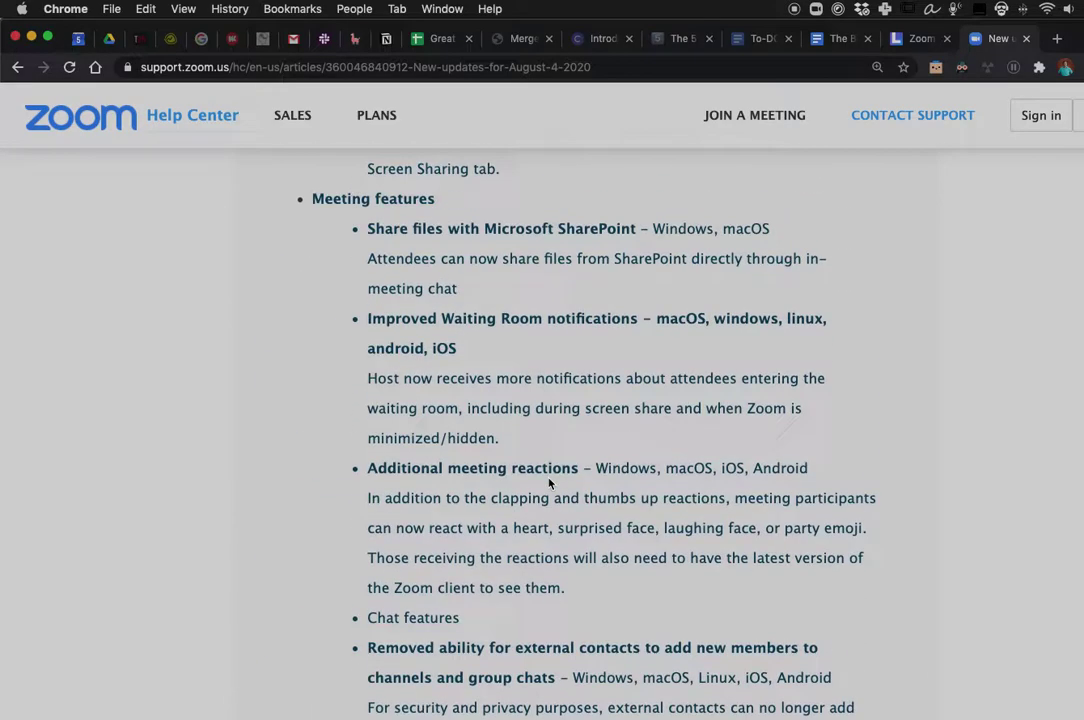
scroll(548, 483, down, 5)
scroll(548, 484, up, 1)
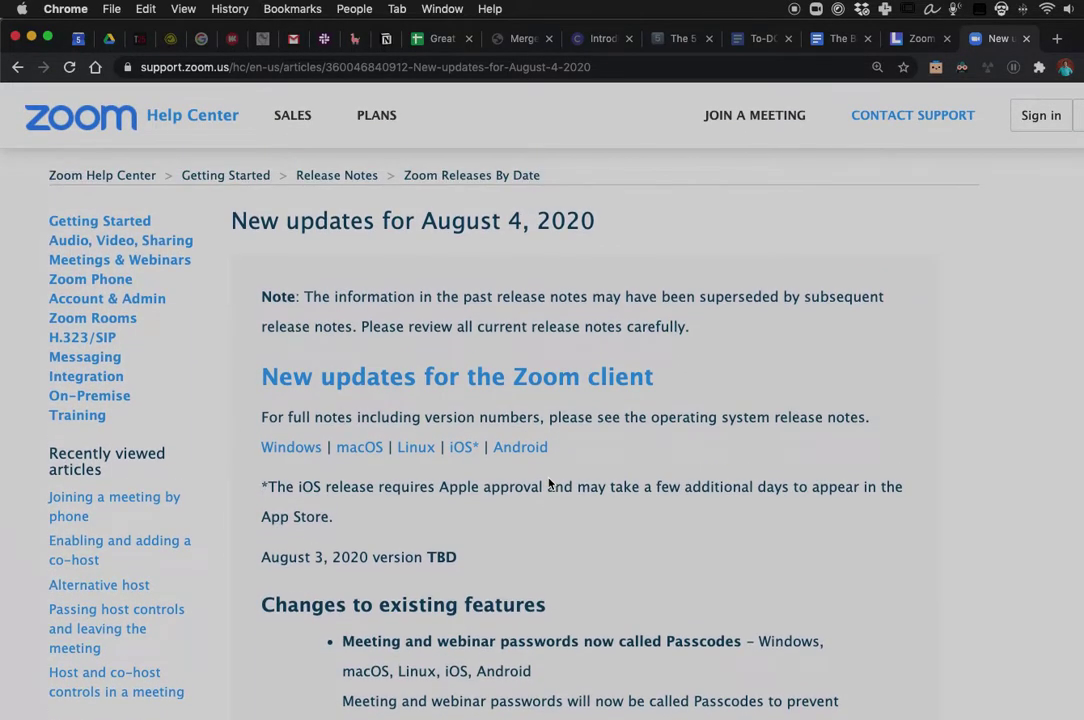
scroll(548, 478, down, 9)
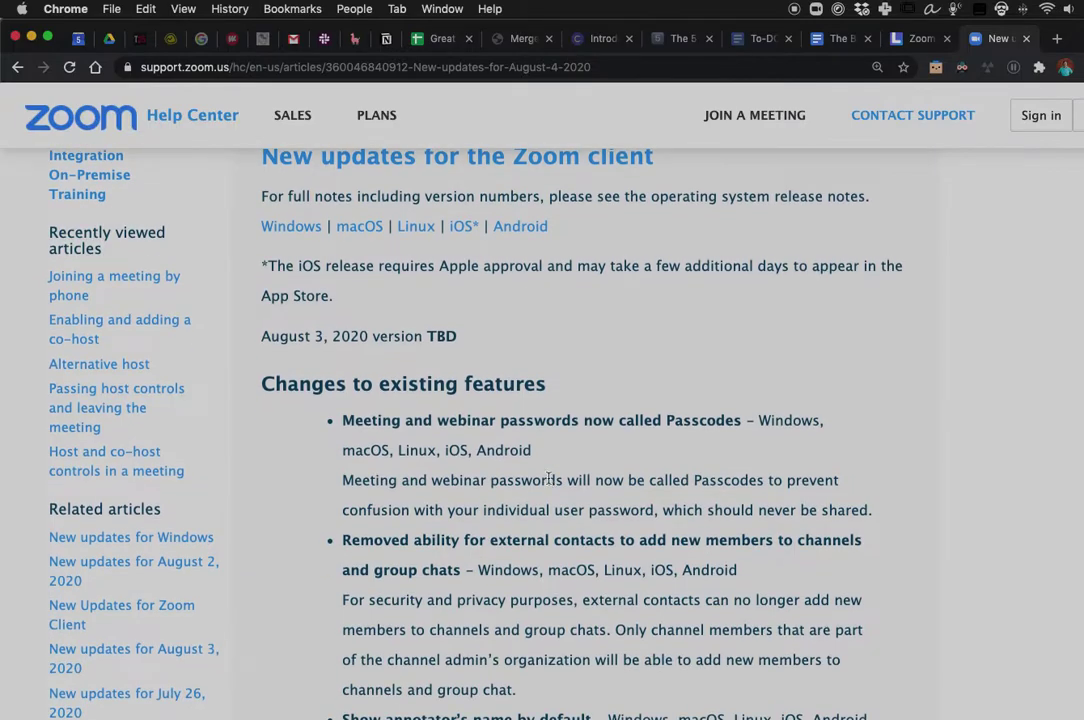
scroll(548, 480, down, 4)
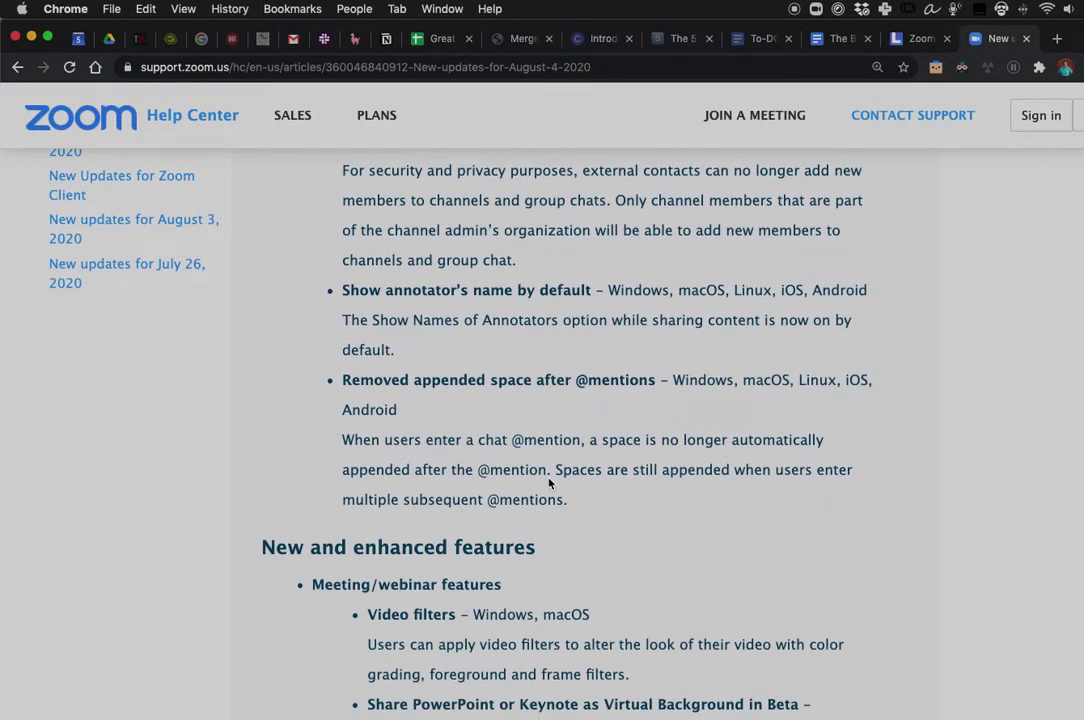